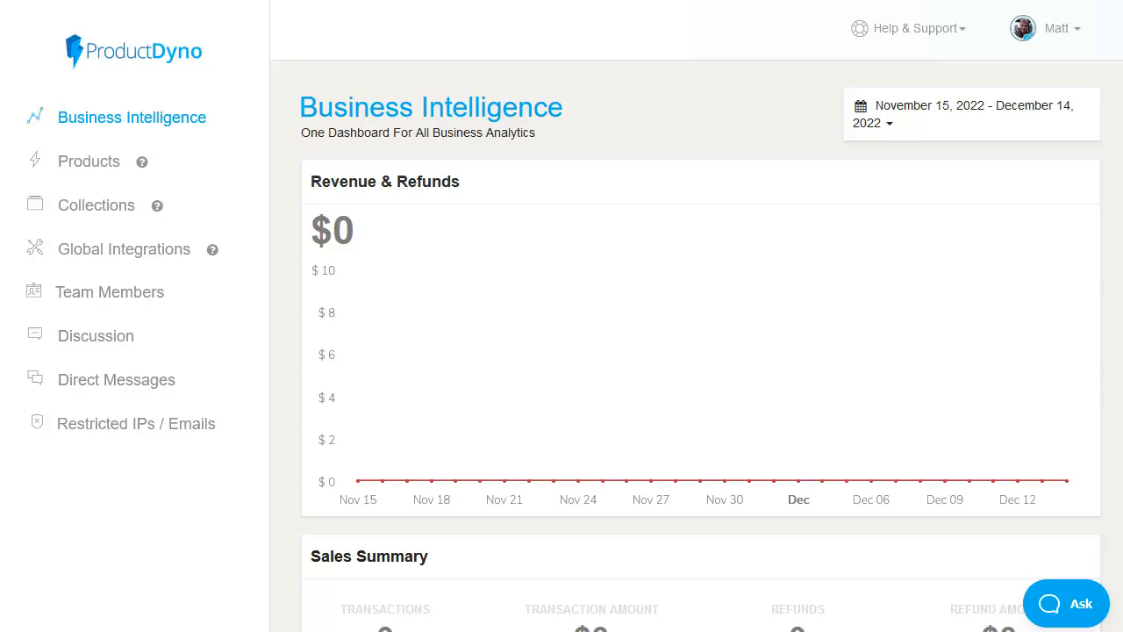
- Create a new product from the Video Course template and name it "MAT1 Simple Funnel Systems"
scroll(702, 346, down, 5)
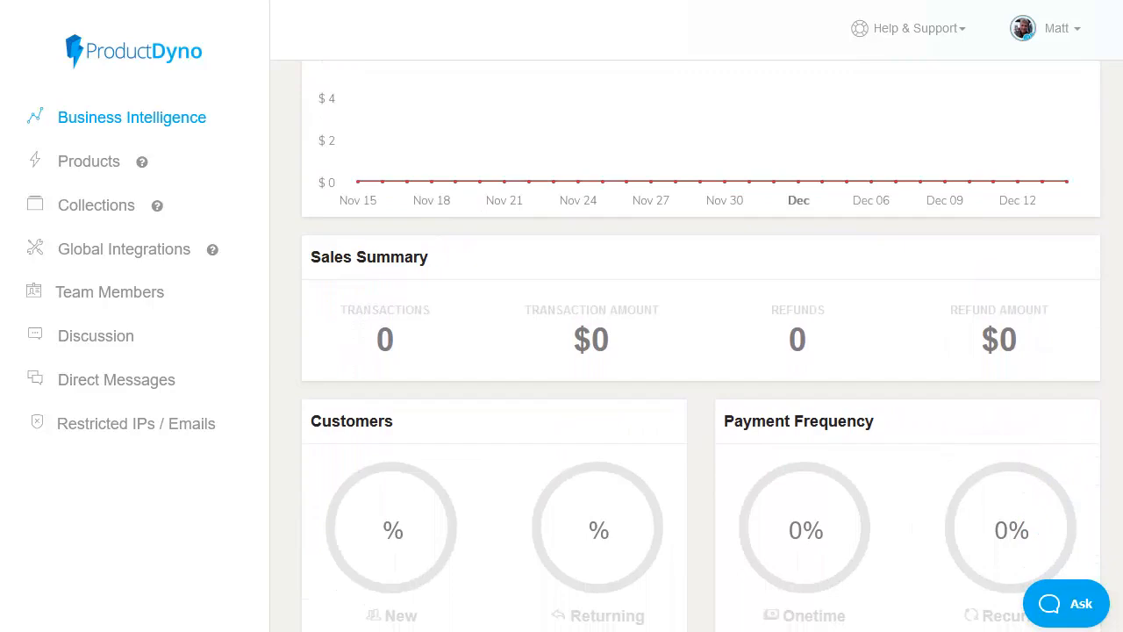
click(92, 164)
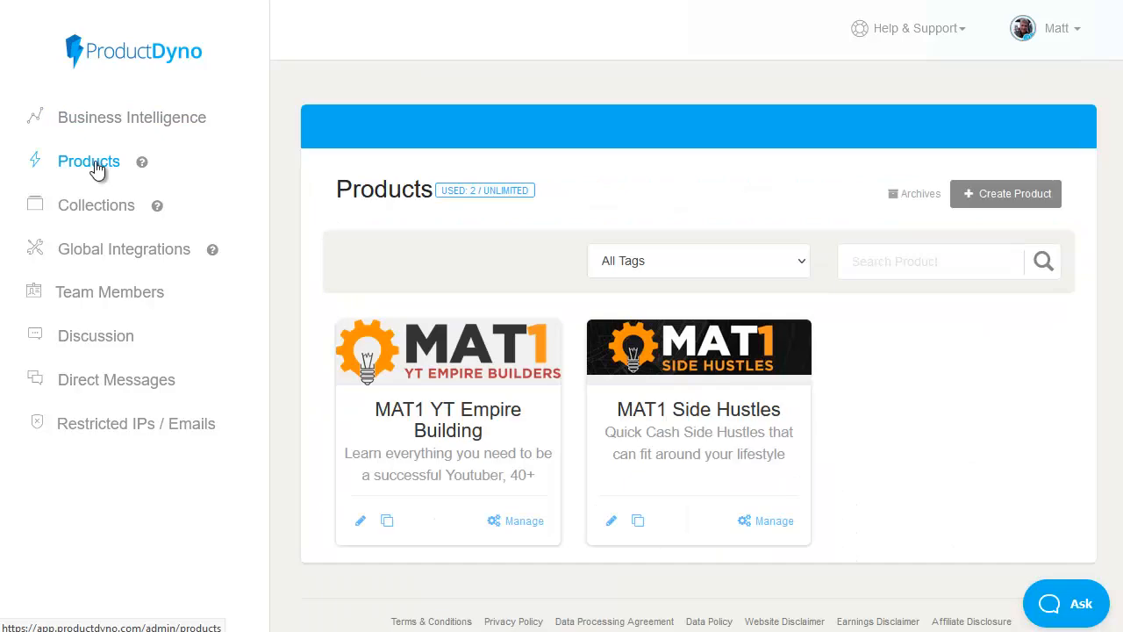
click(1016, 194)
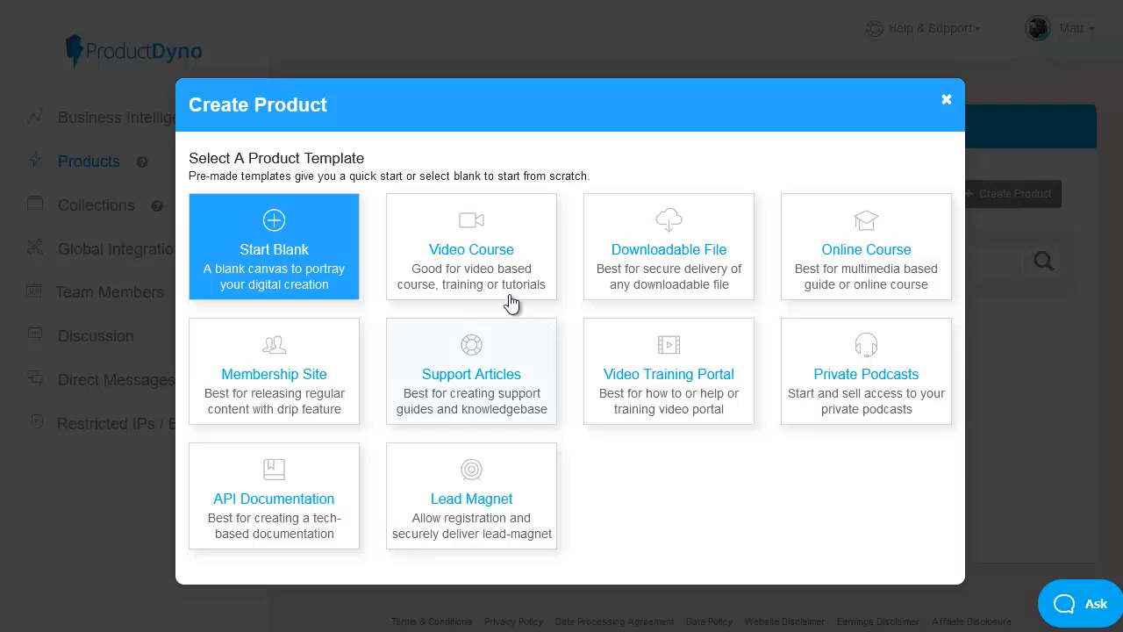
click(486, 261)
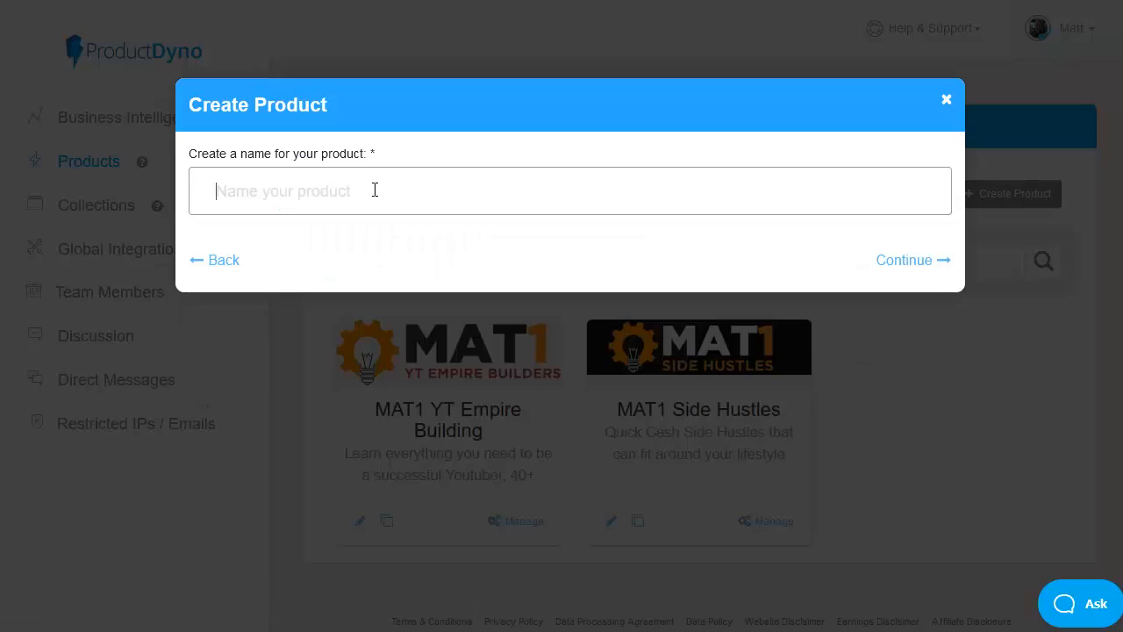
text(MAT1 Simple Funnel Systems)
click(918, 272)
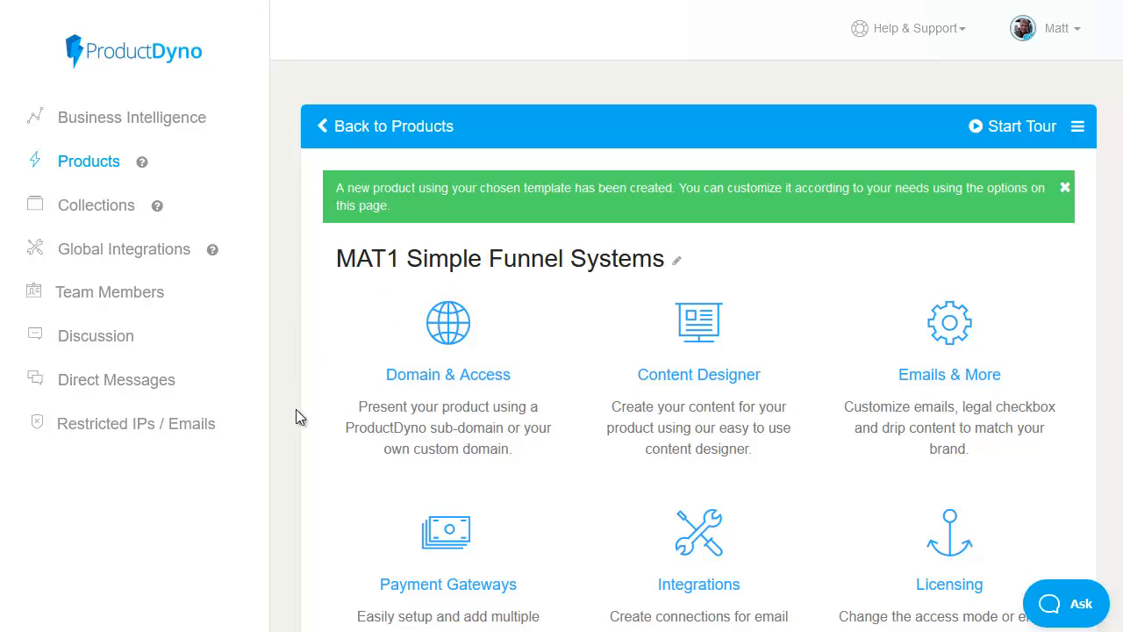
- Set the product's sub-domain to mat1sfs in its domain and access settings and save it
click(456, 384)
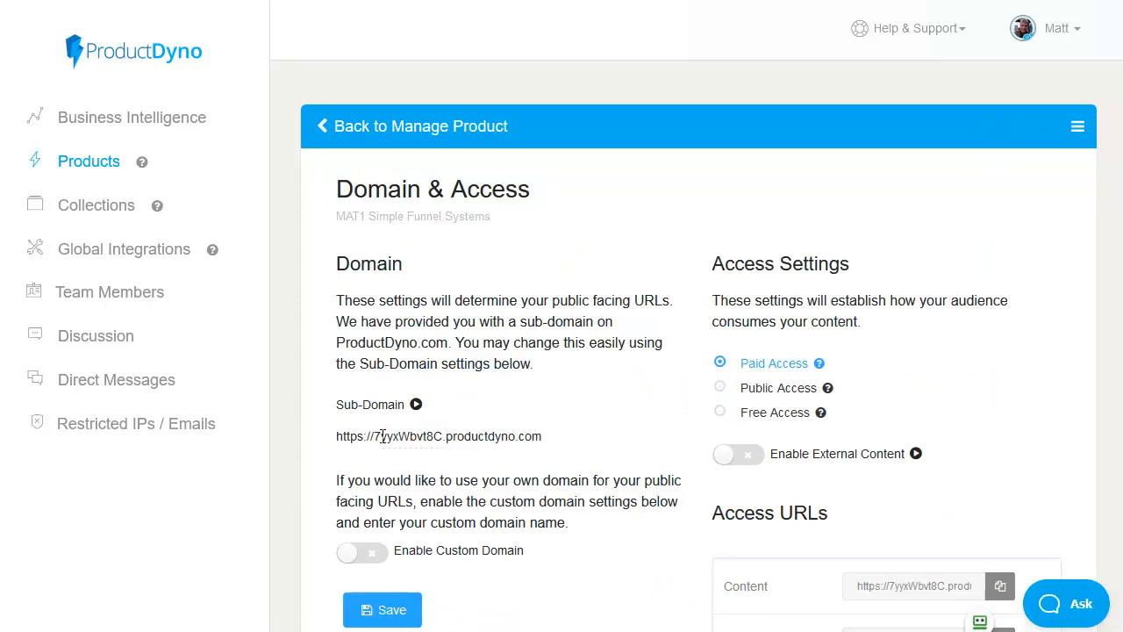
drag(444, 437, 373, 438)
text(mat1sfs)
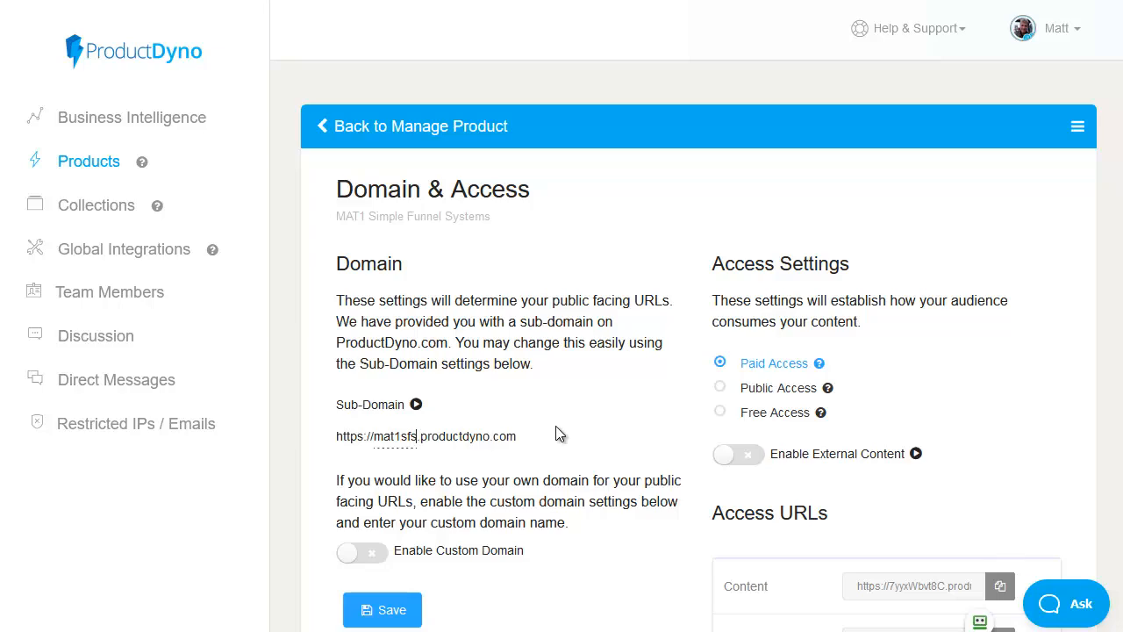
scroll(555, 426, down, 1)
click(414, 531)
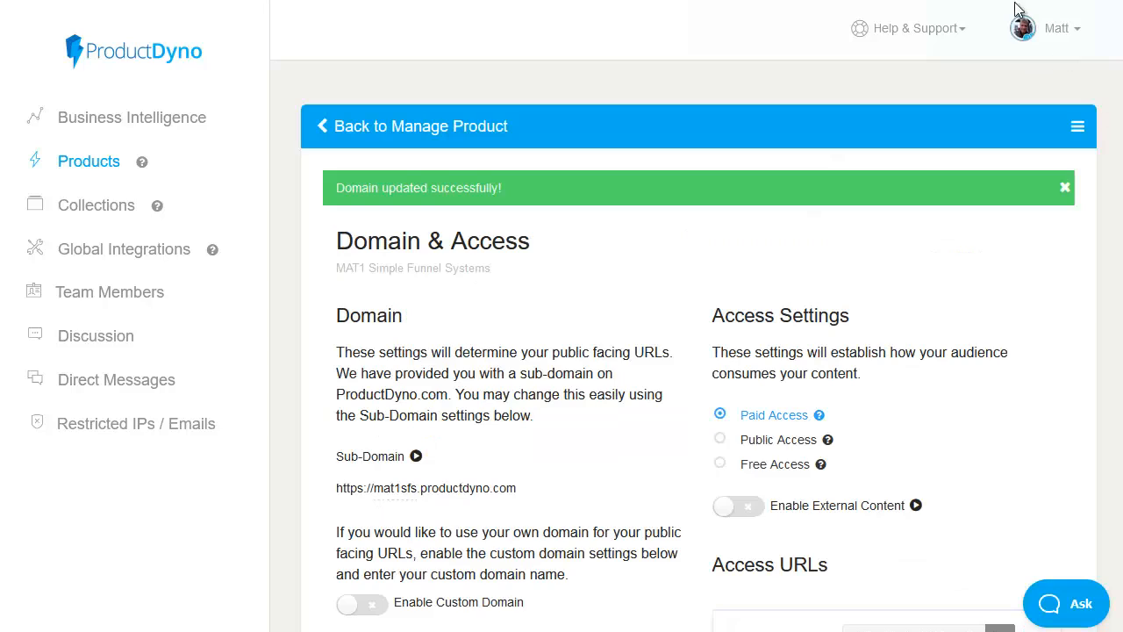
- Enable external content in the access settings to examine its options, and disable it again
scroll(675, 237, down, 3)
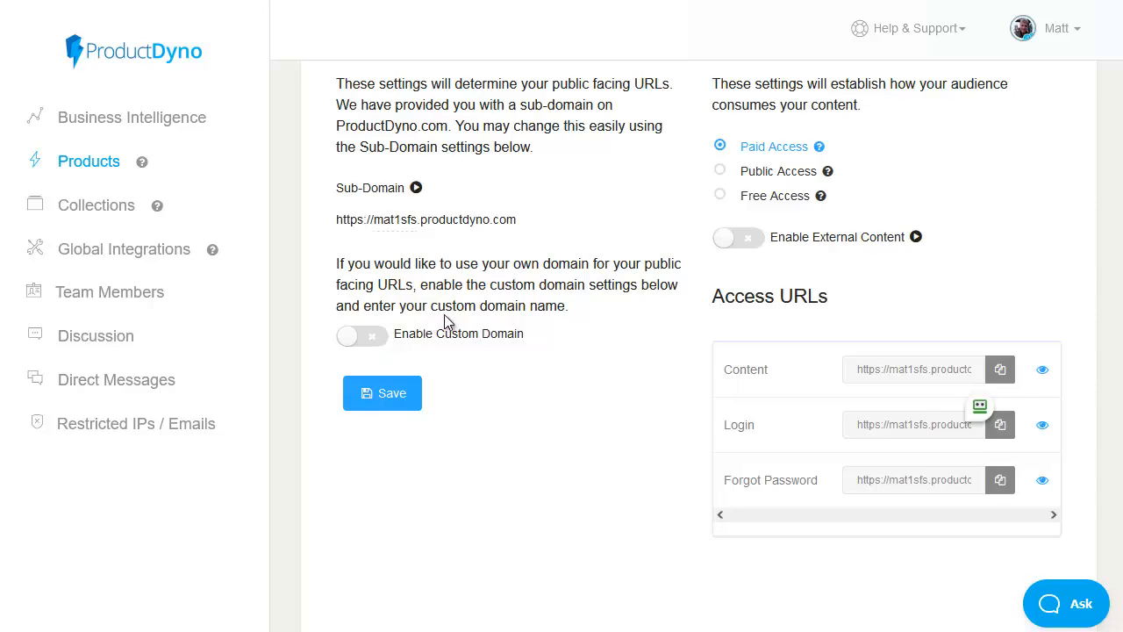
scroll(441, 321, up, 1)
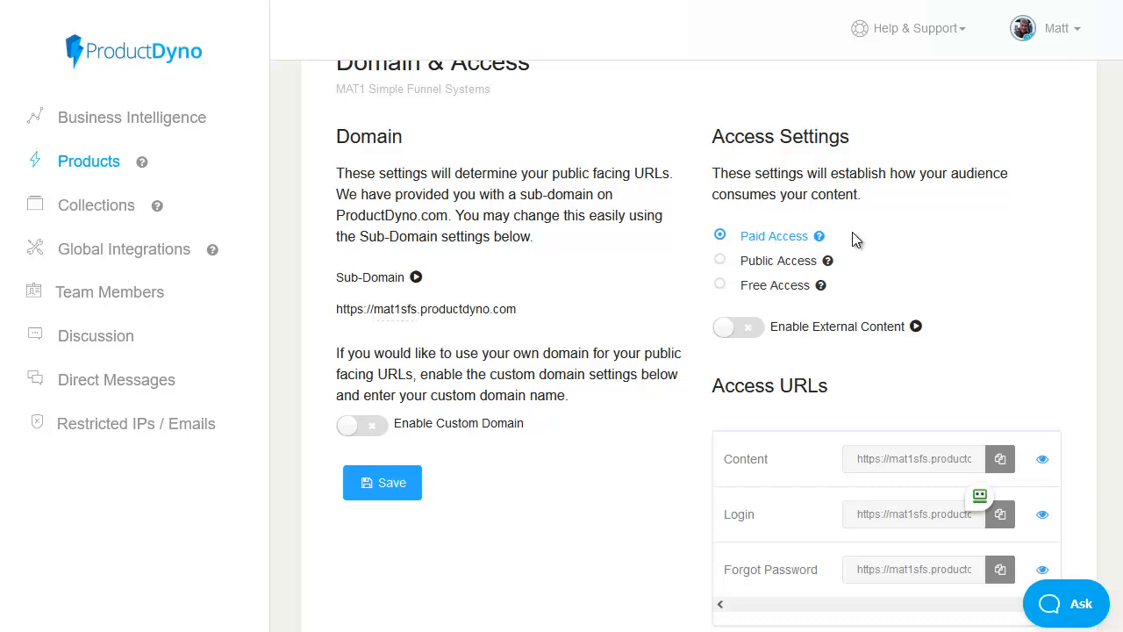
click(749, 327)
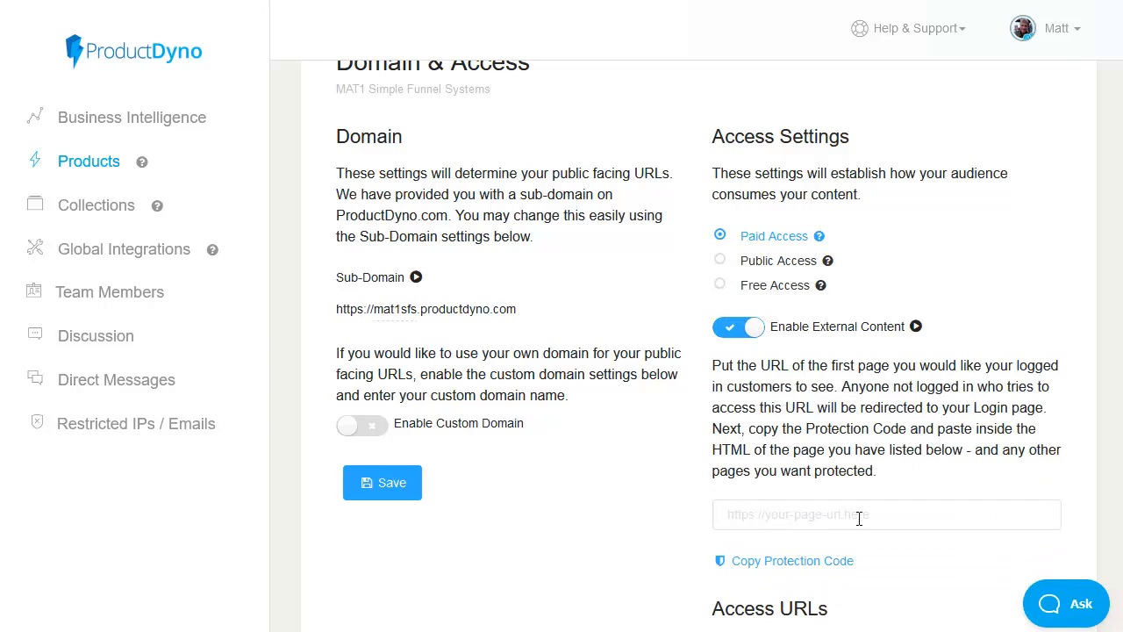
click(738, 329)
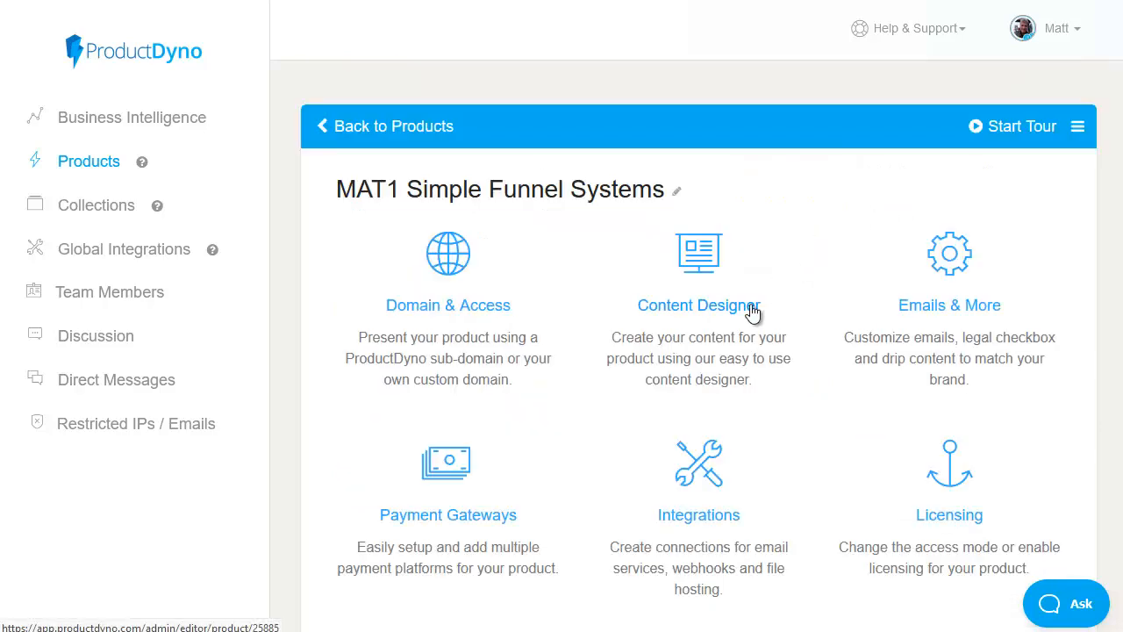
- Set the product's video and file hosting integration to the MAT1 Simple Fast Products account and save it
click(728, 525)
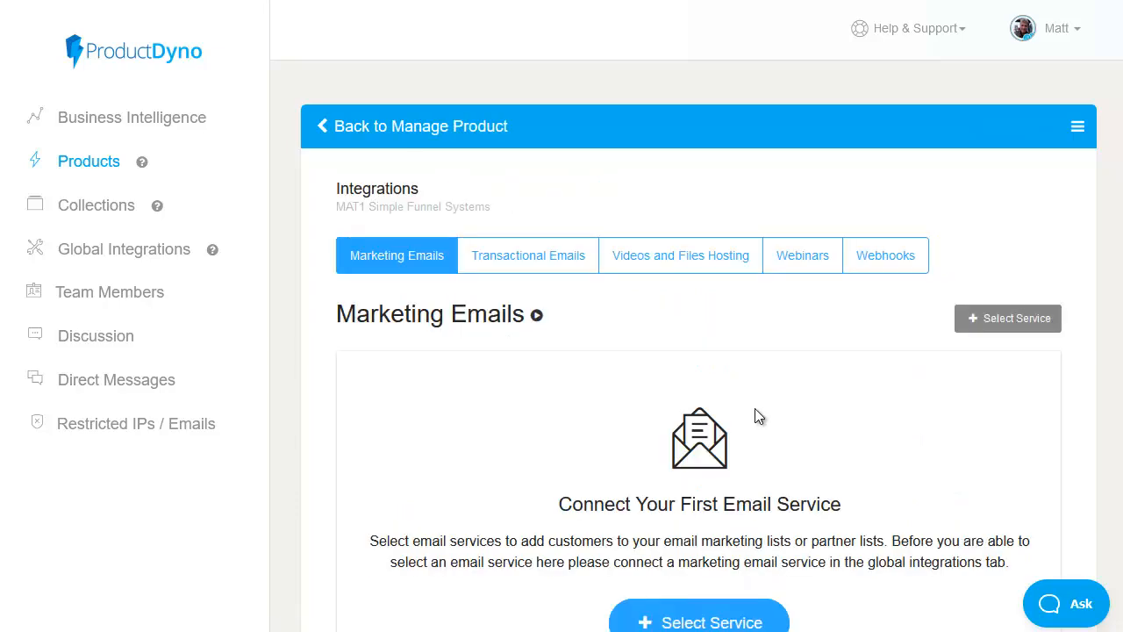
click(666, 268)
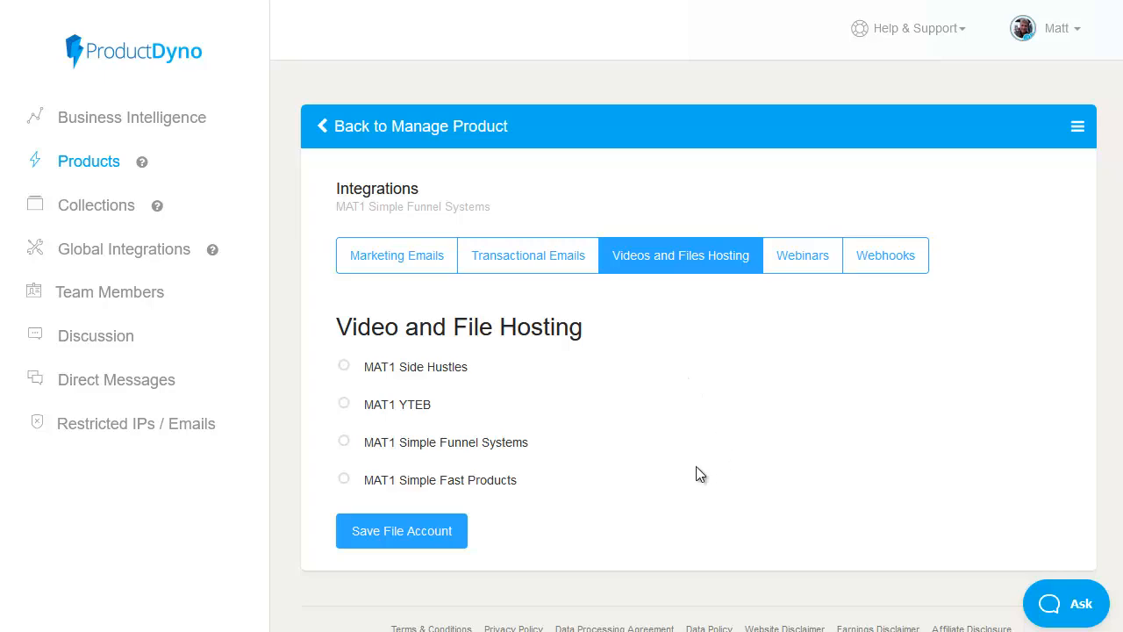
click(345, 480)
click(404, 533)
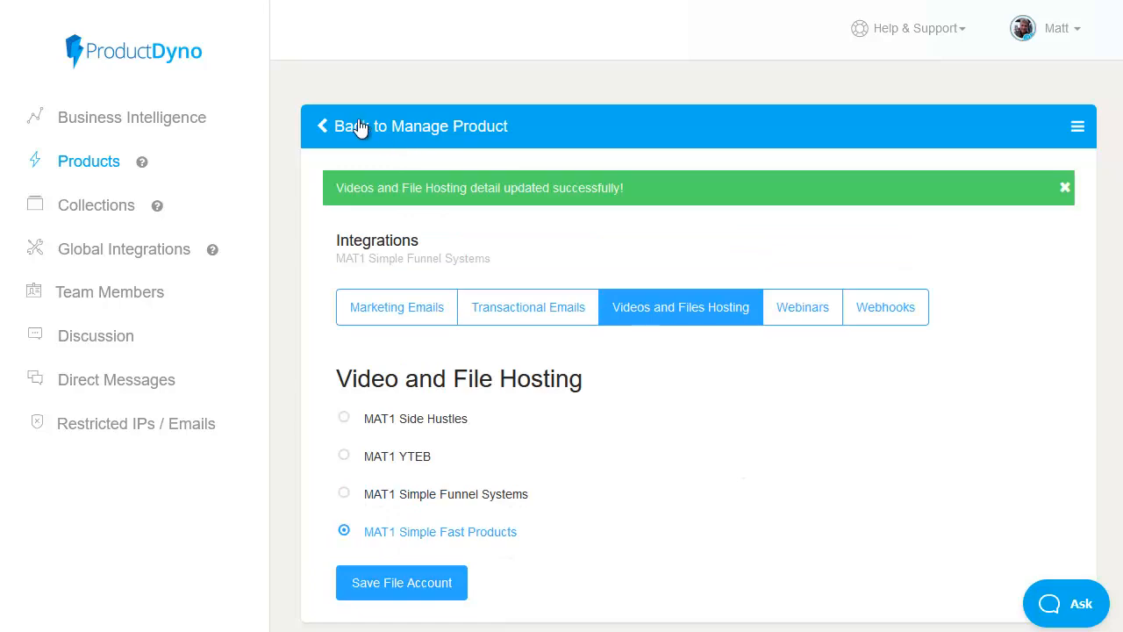
- Open the product in the Content Designer and move the product sections panel to the opposite side
click(329, 128)
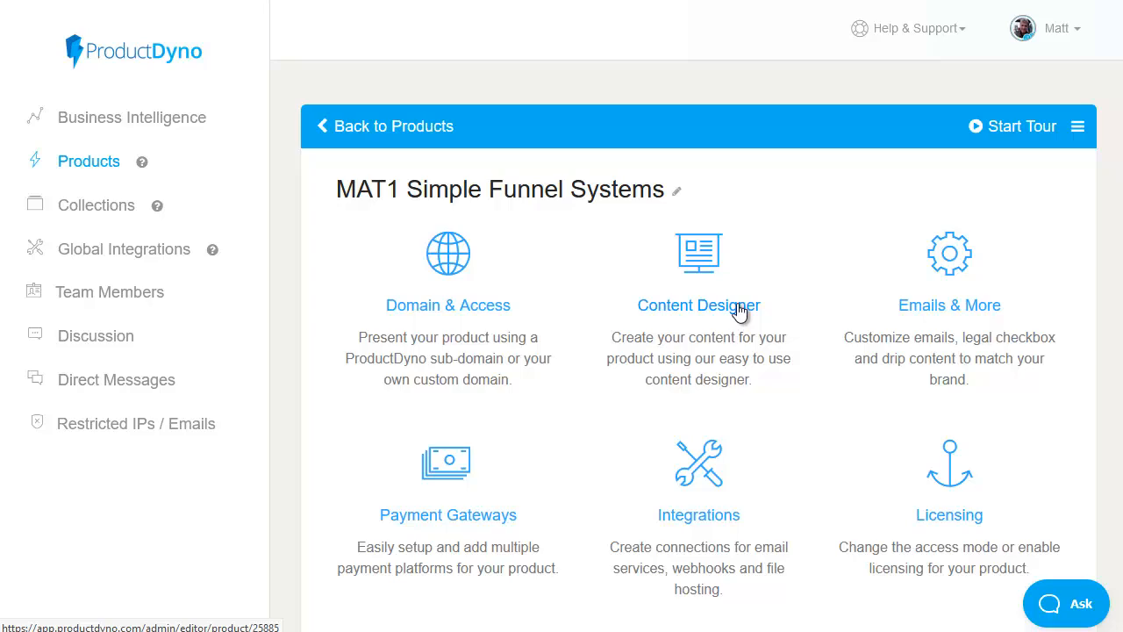
click(740, 309)
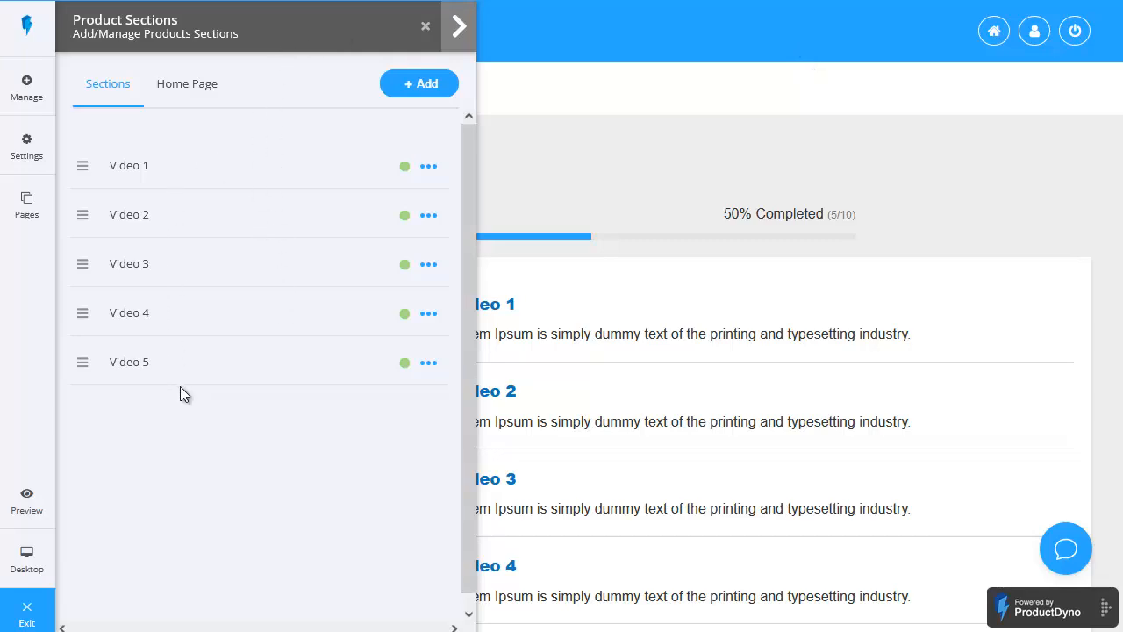
click(459, 29)
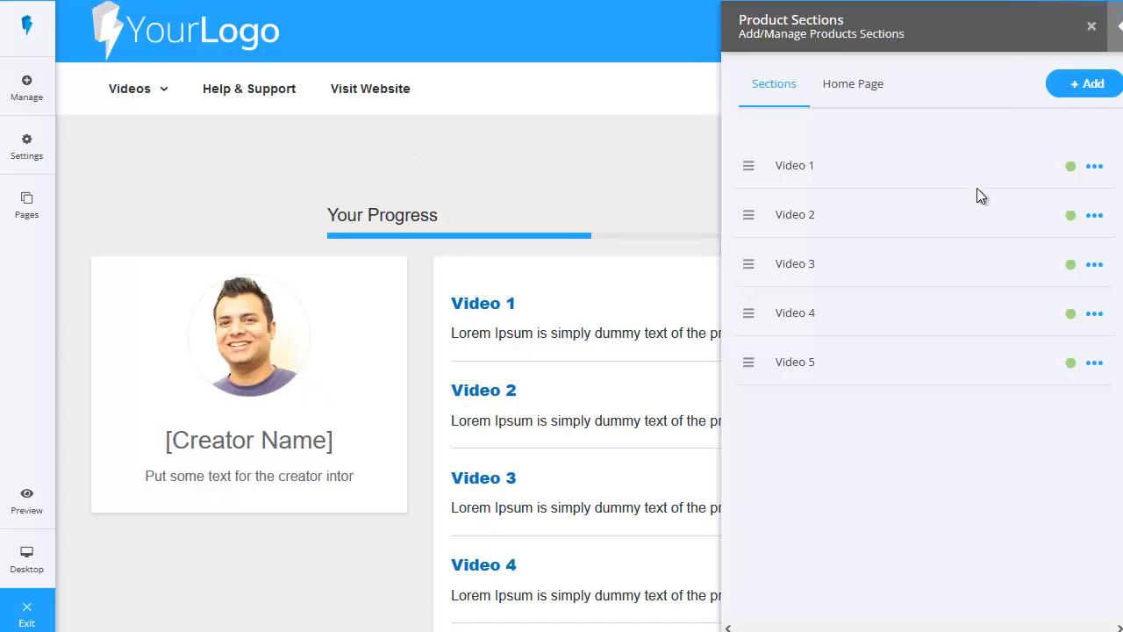
- Rename the Video 1 section to "Video 1 - Introduction to Funnels" and set its description to "Introduction to Funnels"
click(1095, 167)
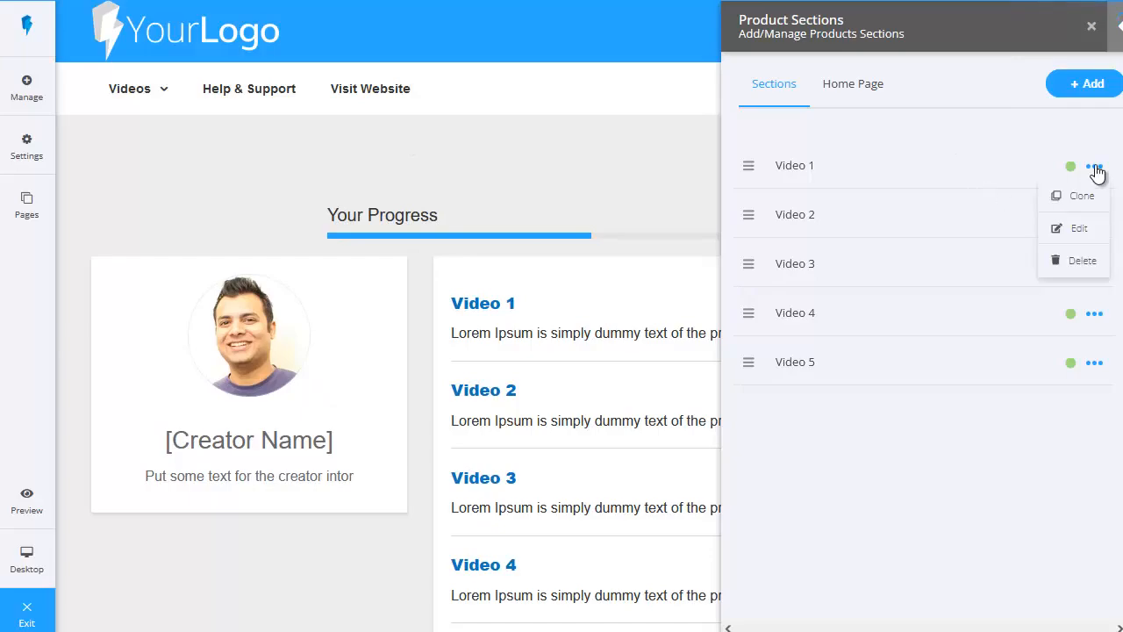
click(1079, 228)
click(430, 190)
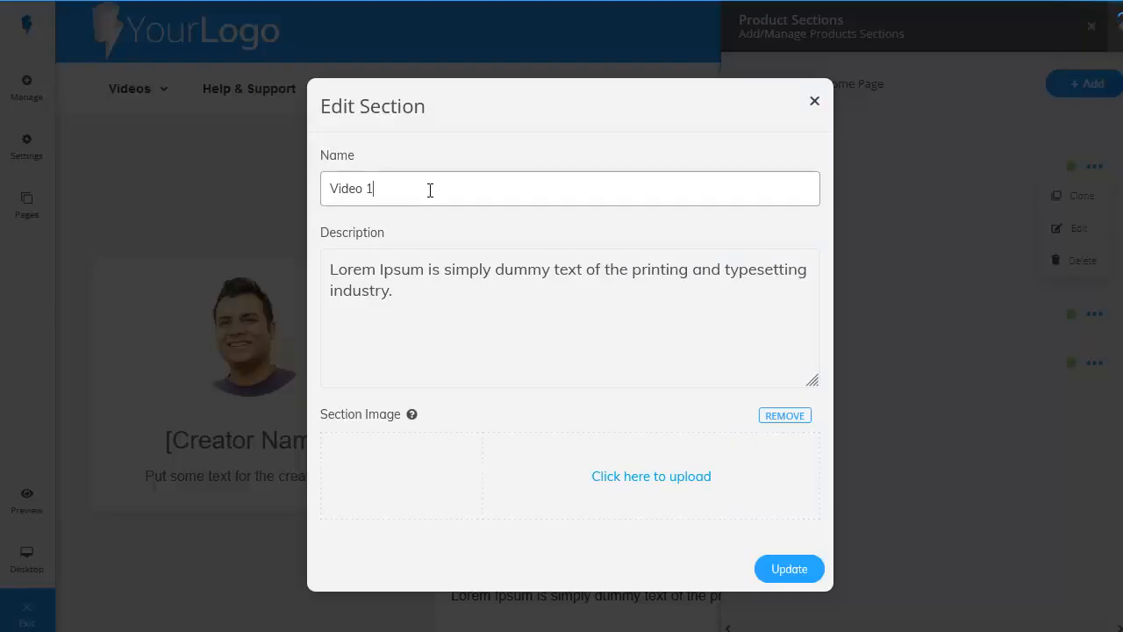
text(- Introduction to Funnels)
drag(432, 297, 310, 273)
text(- Introduction to Funnels)
key(BackSpace)
key(Delete)
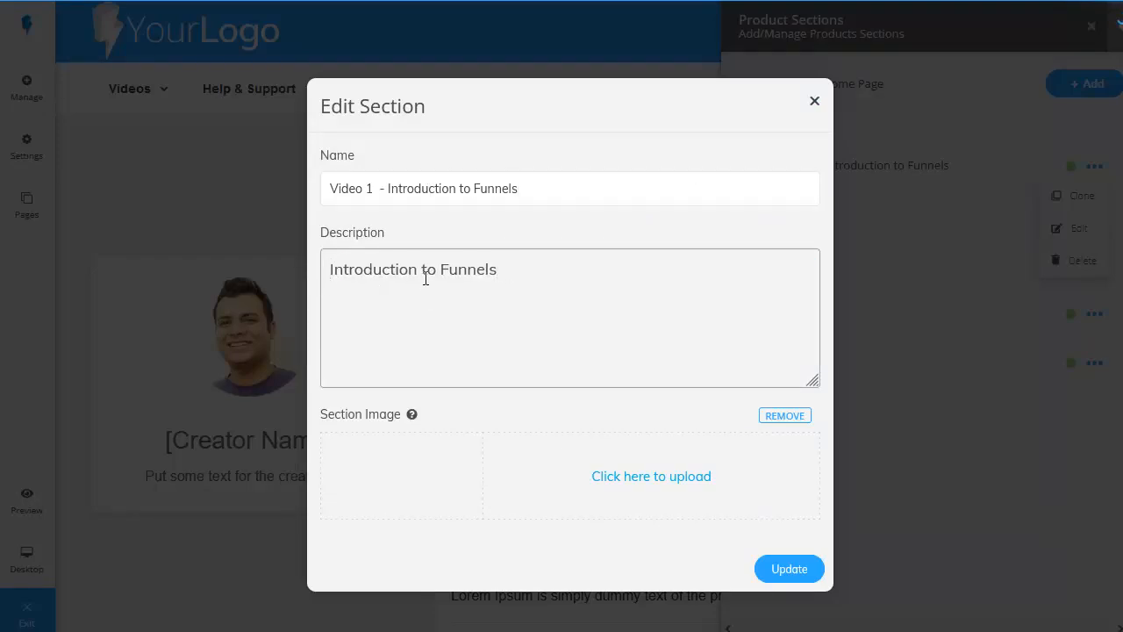
click(790, 570)
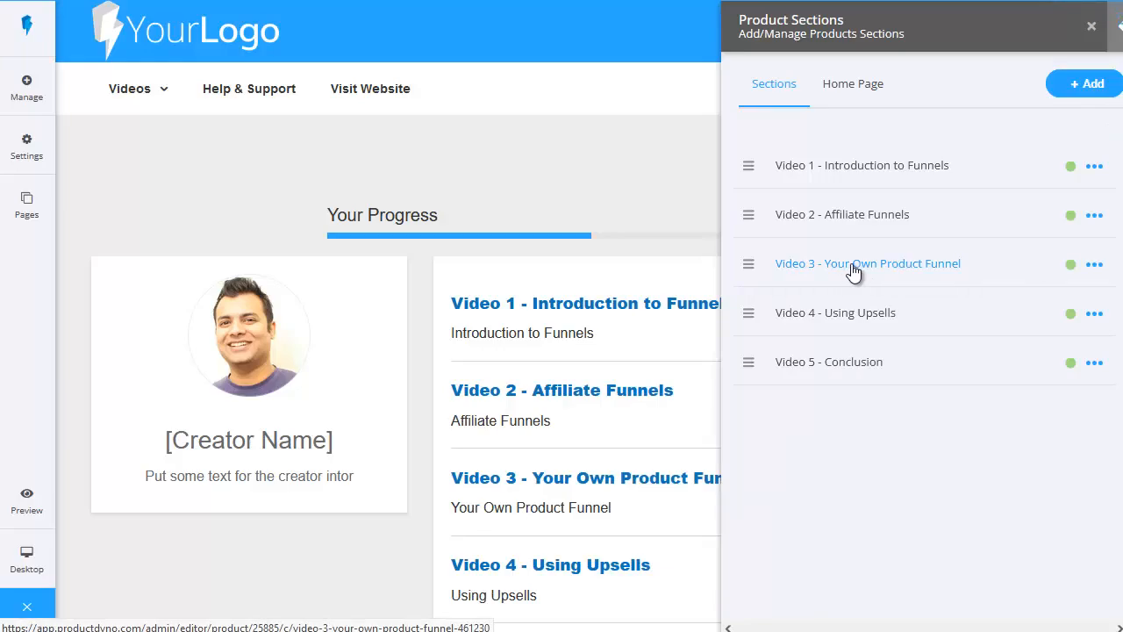
- Delete the demo video from the "Video 3 - Your Own Product Funnel" section
click(851, 266)
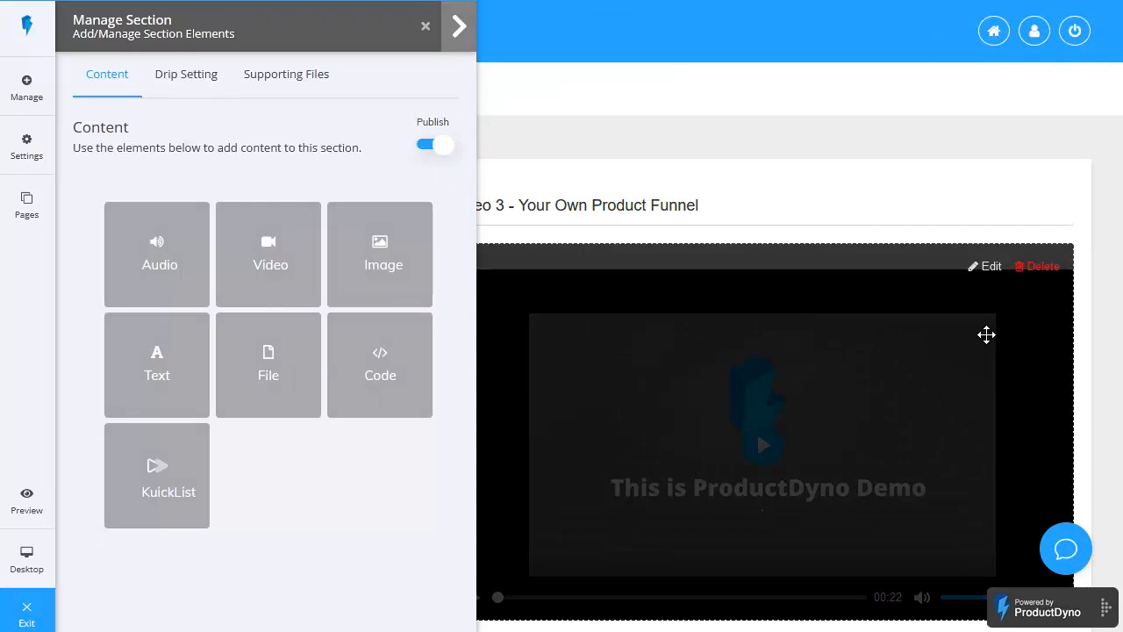
scroll(986, 334, down, 1)
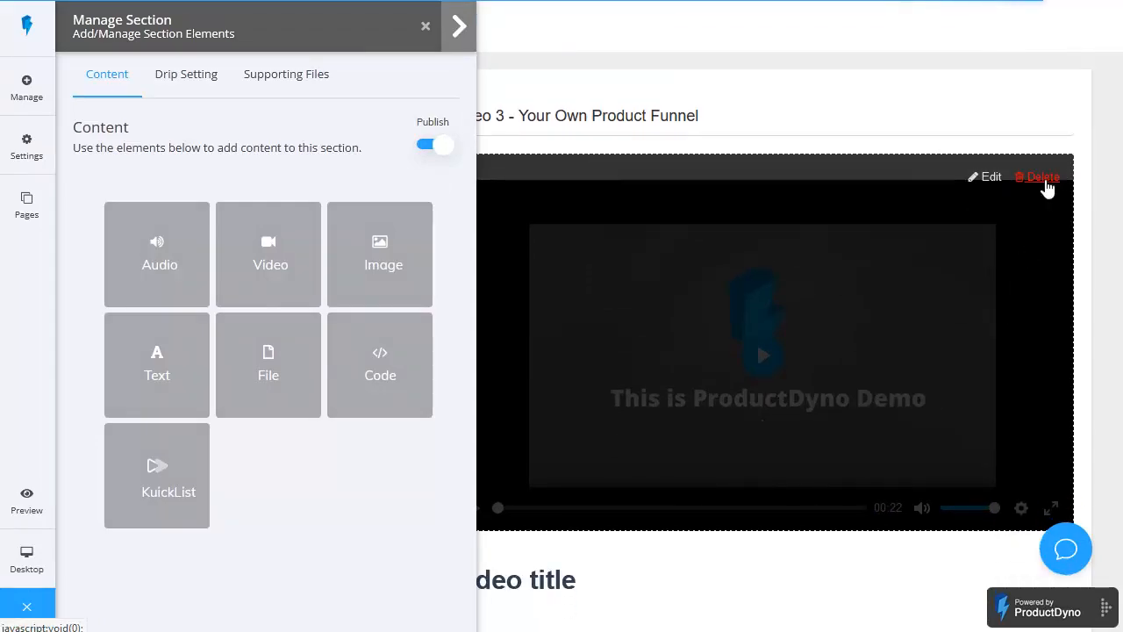
click(1041, 178)
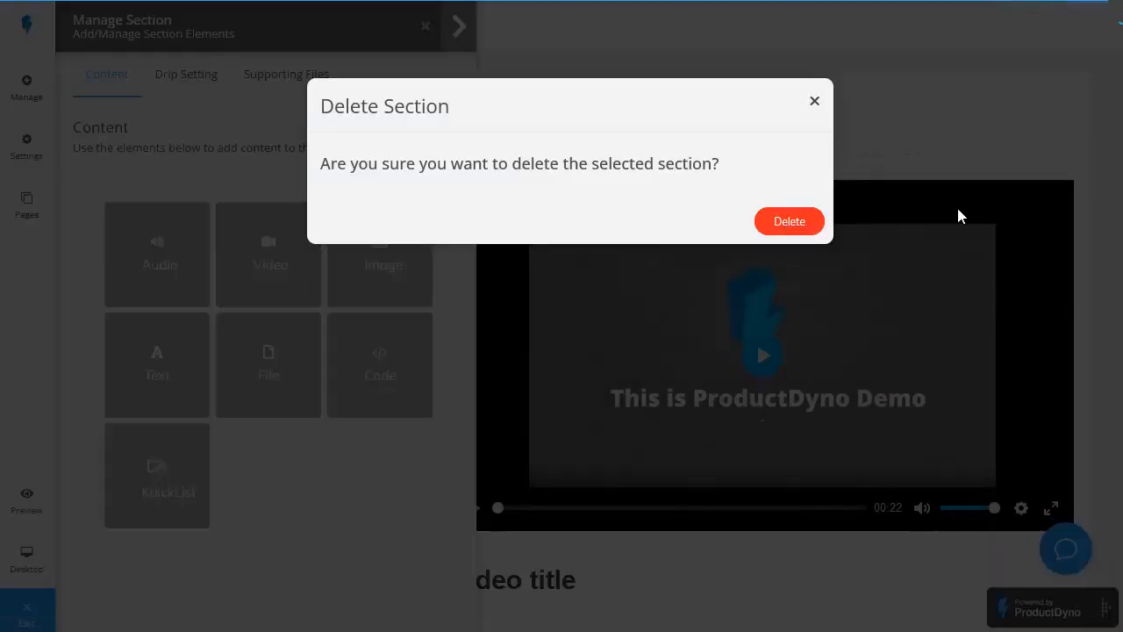
click(772, 224)
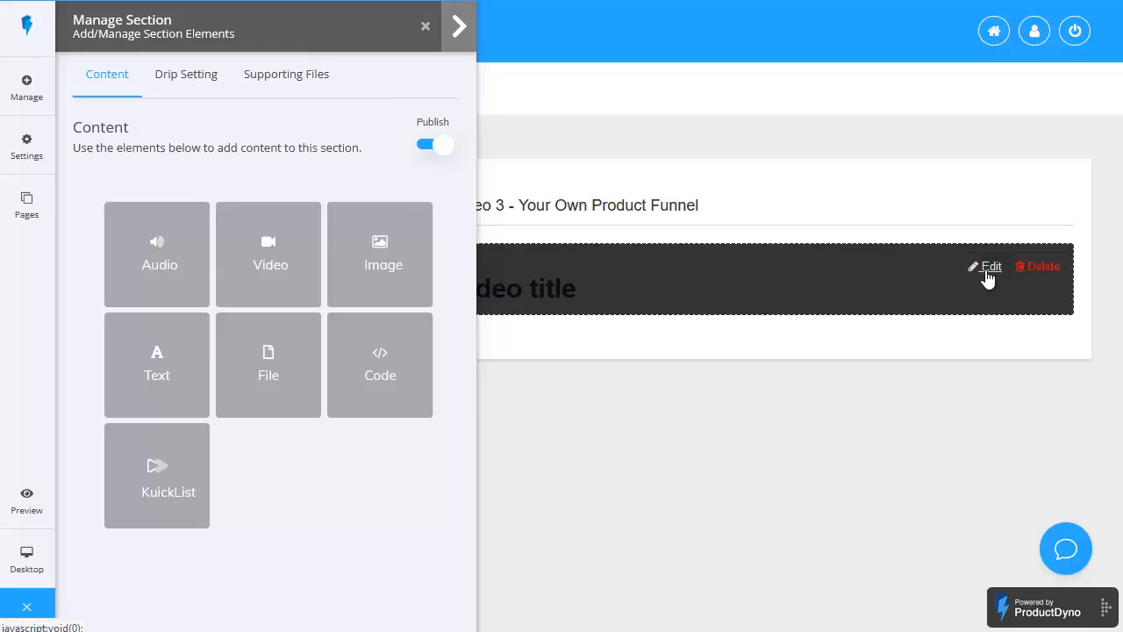
- Replace the section's placeholder video title text with "Your Own Product Funnel"
click(989, 267)
drag(493, 275, 311, 275)
text(Your Own Product Funnel)
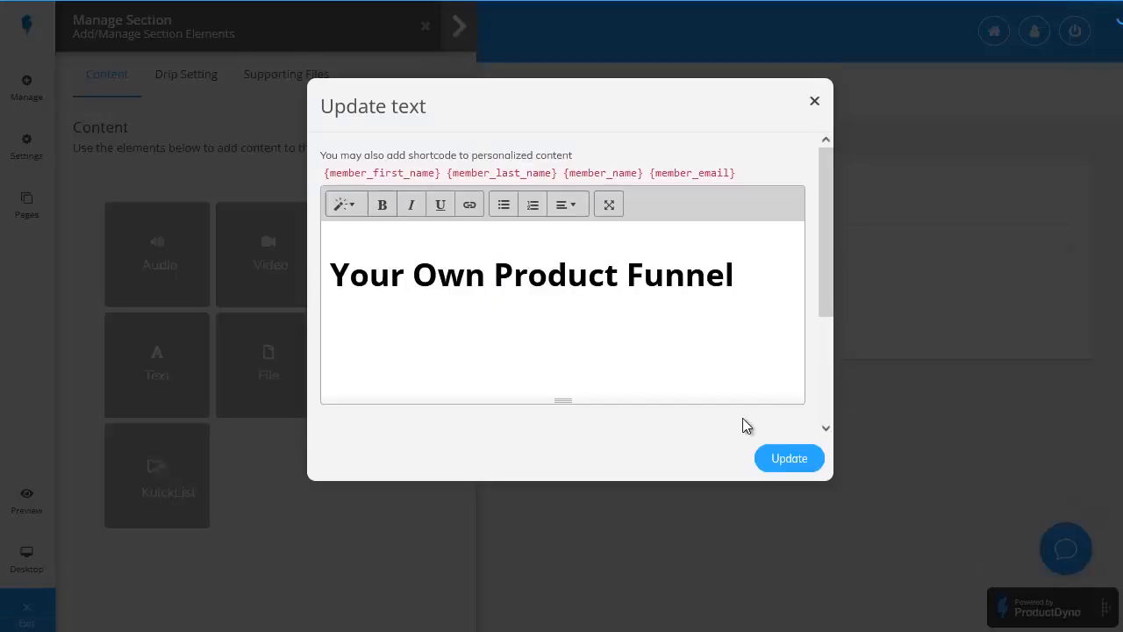
click(775, 459)
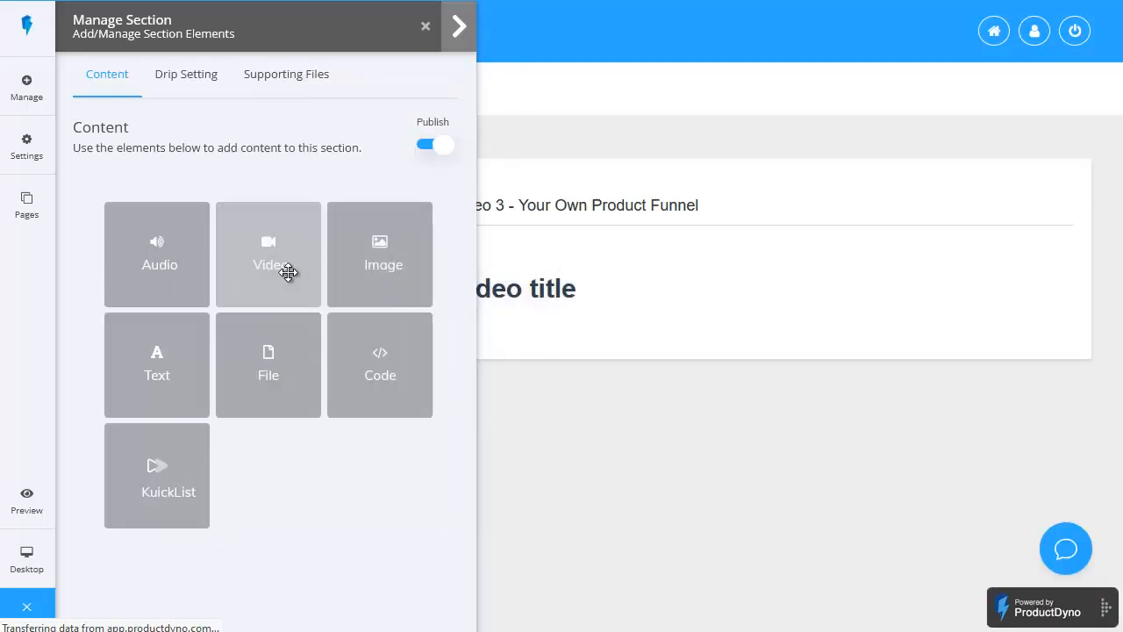
- Add a video element above the title text, using the third video in the media library as its MP4 file
drag(275, 269, 667, 254)
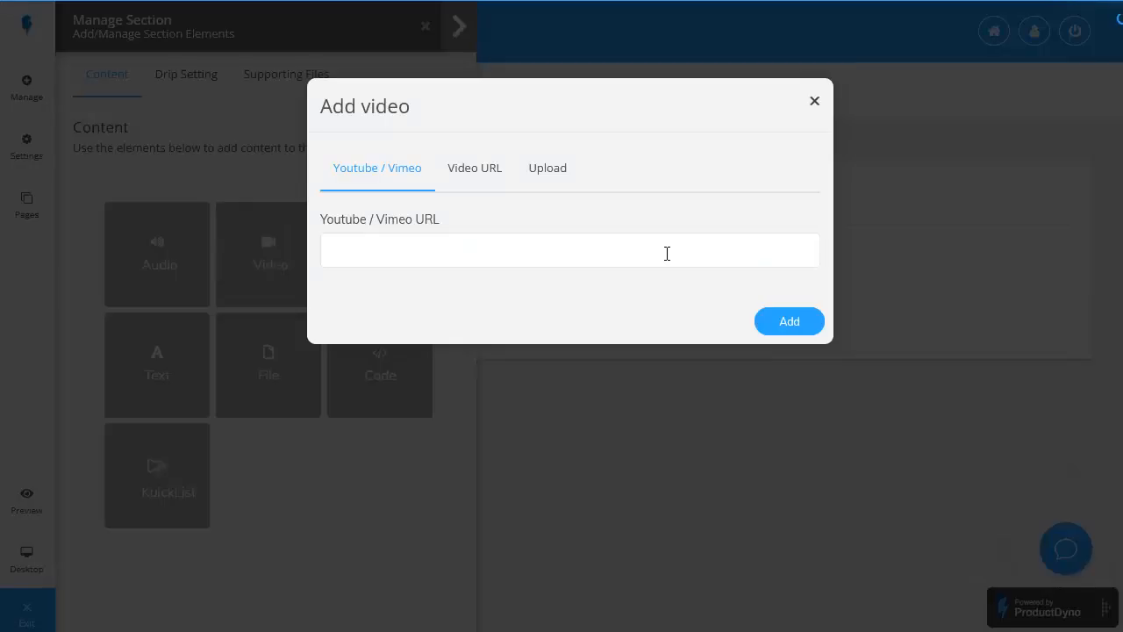
click(542, 173)
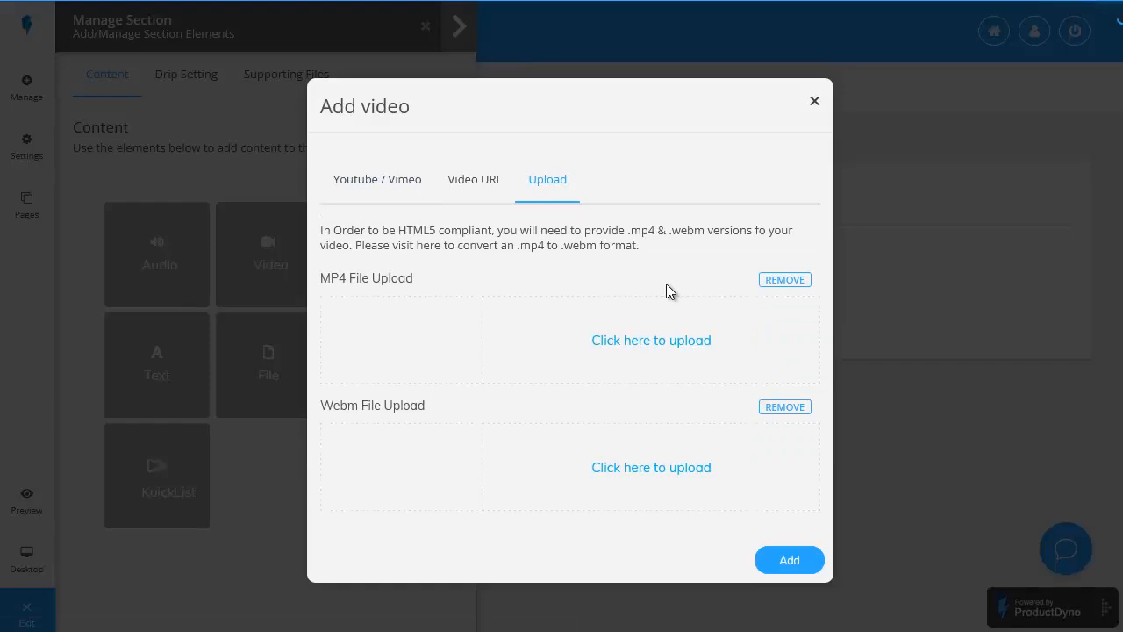
click(647, 342)
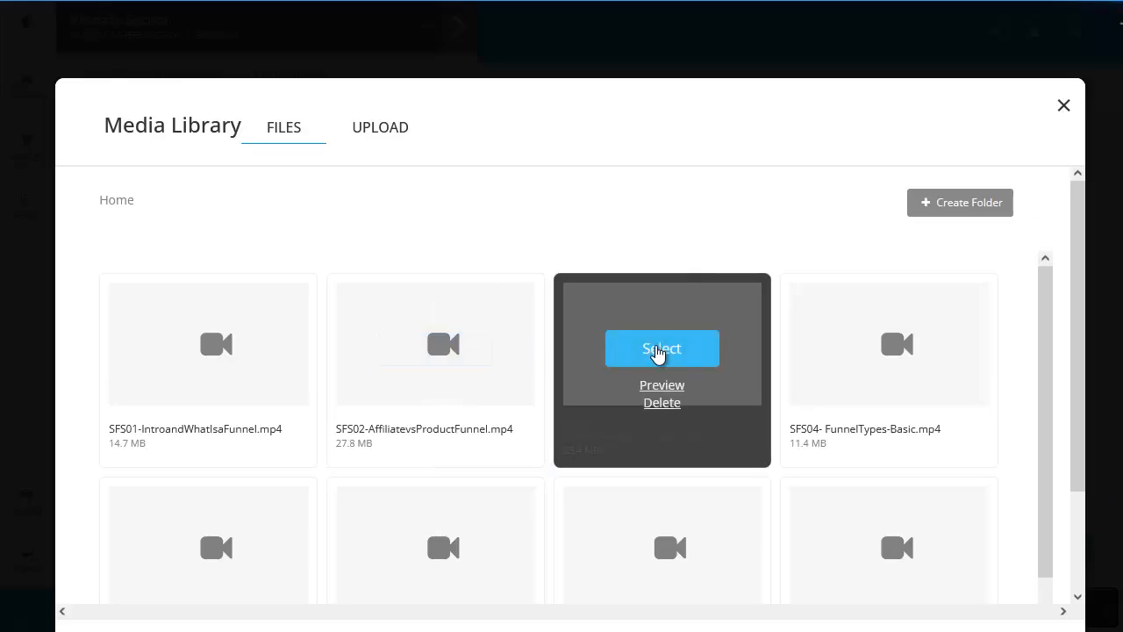
click(660, 349)
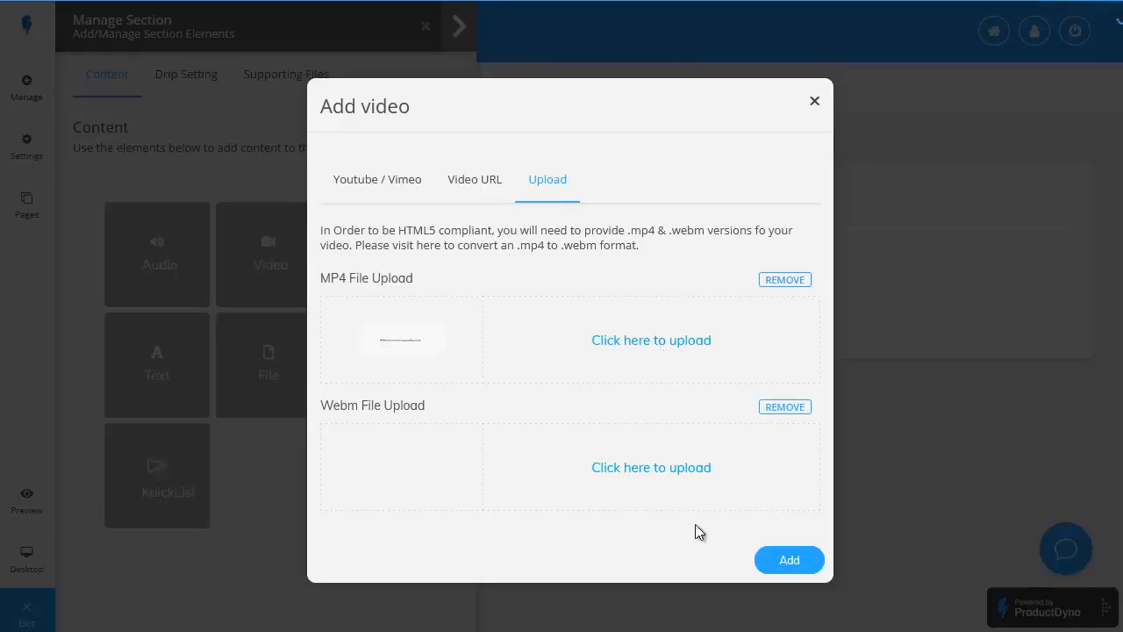
click(781, 560)
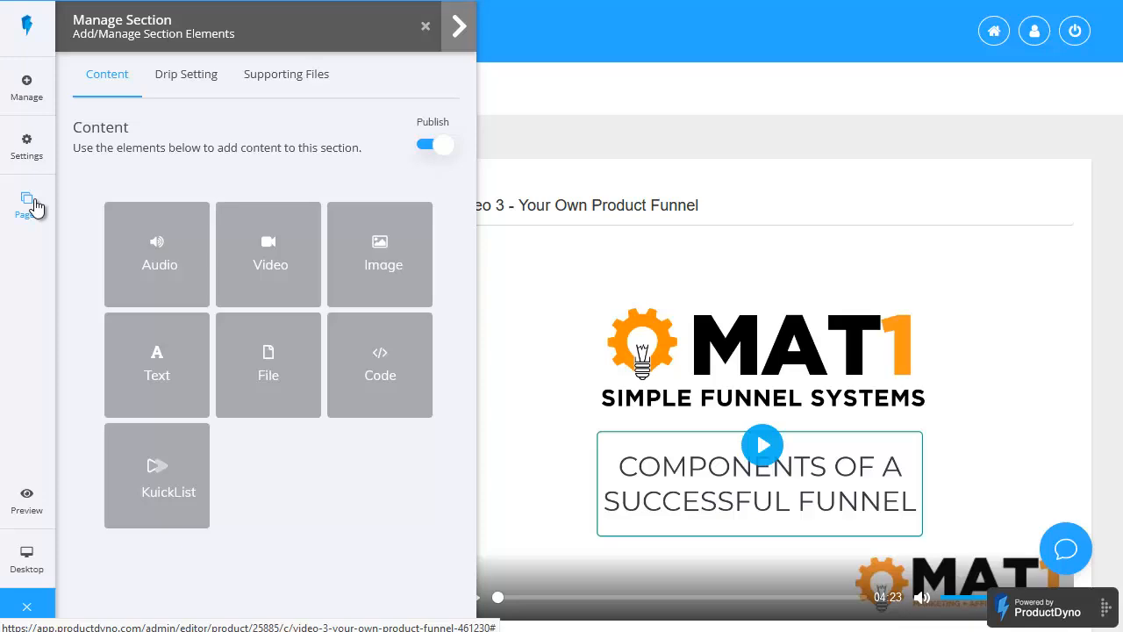
- Examine the product's general design settings and browse the available themes, keeping the Teach PRO theme
click(36, 209)
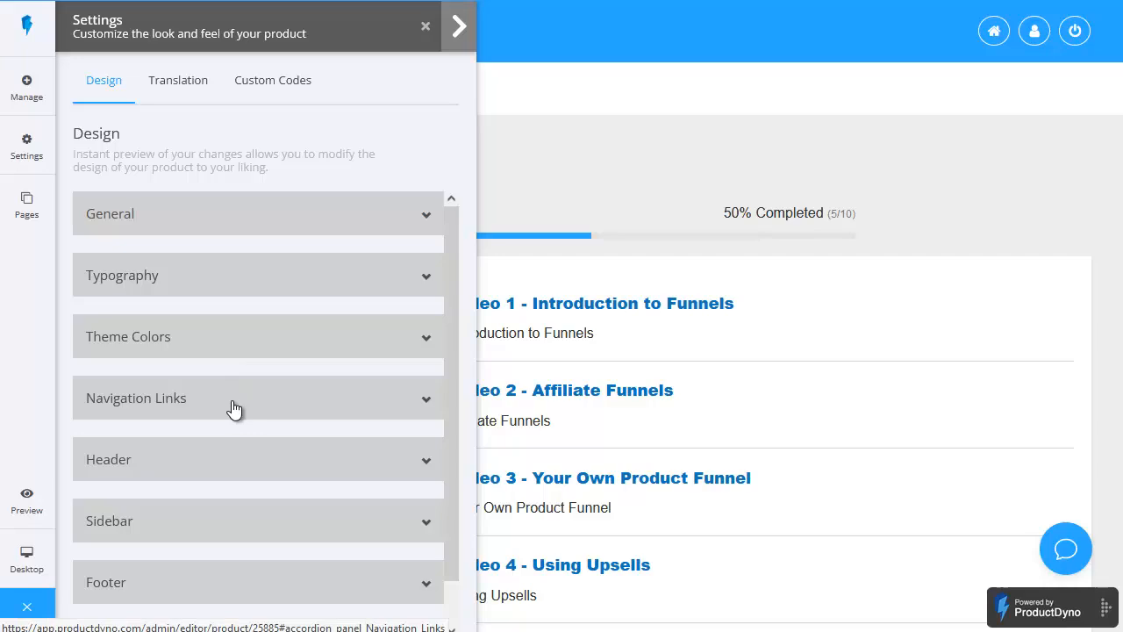
scroll(232, 409, down, 1)
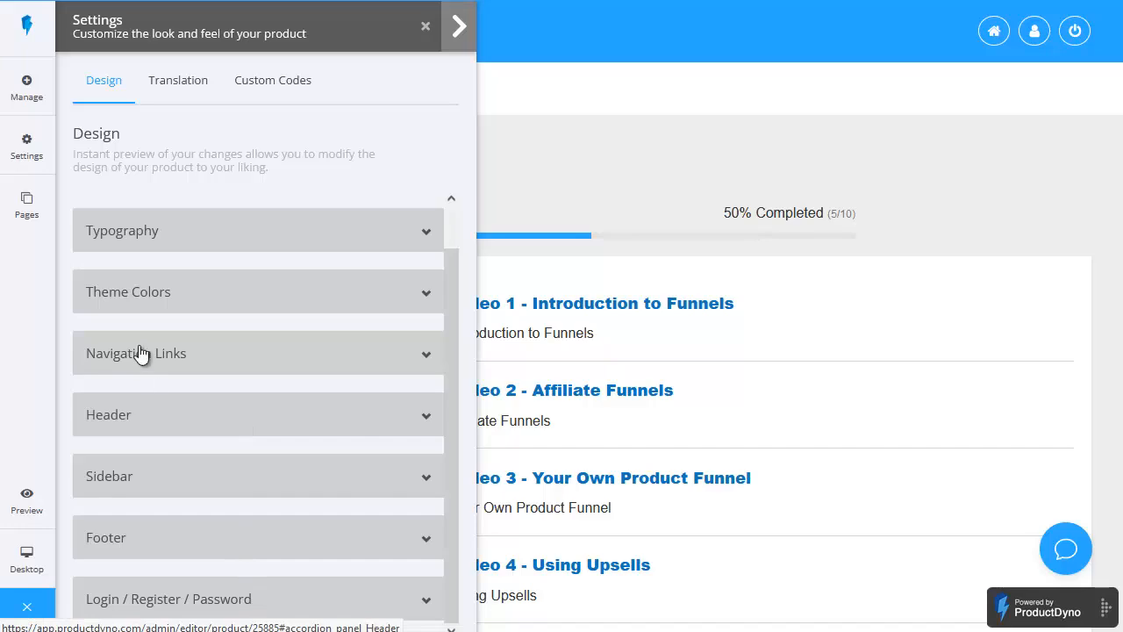
scroll(229, 290, up, 1)
click(360, 213)
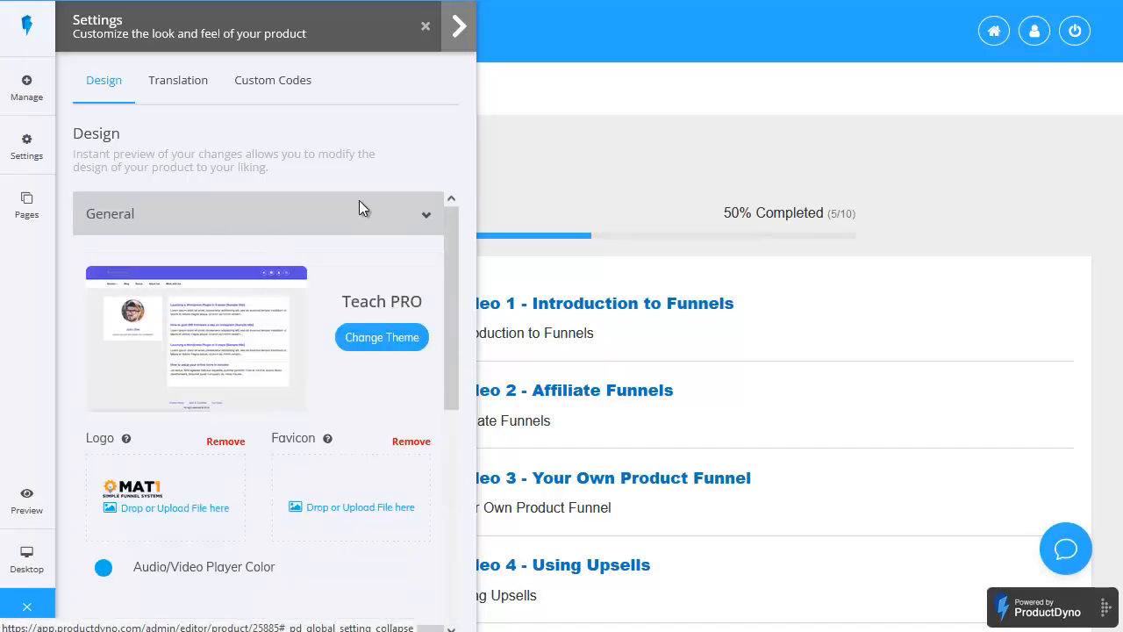
click(395, 341)
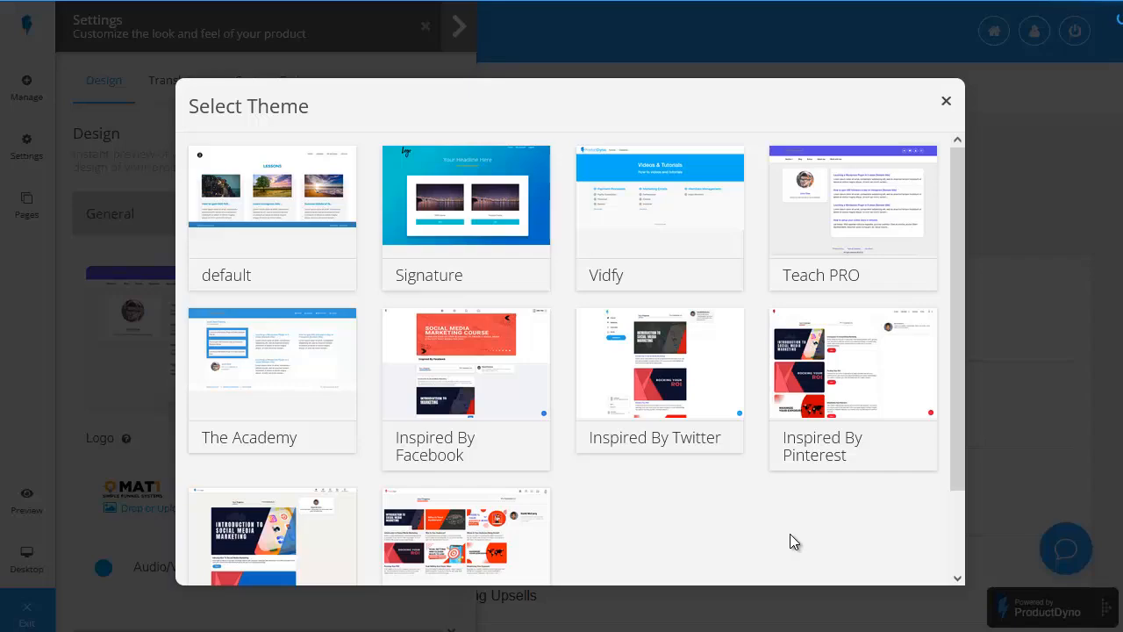
click(945, 106)
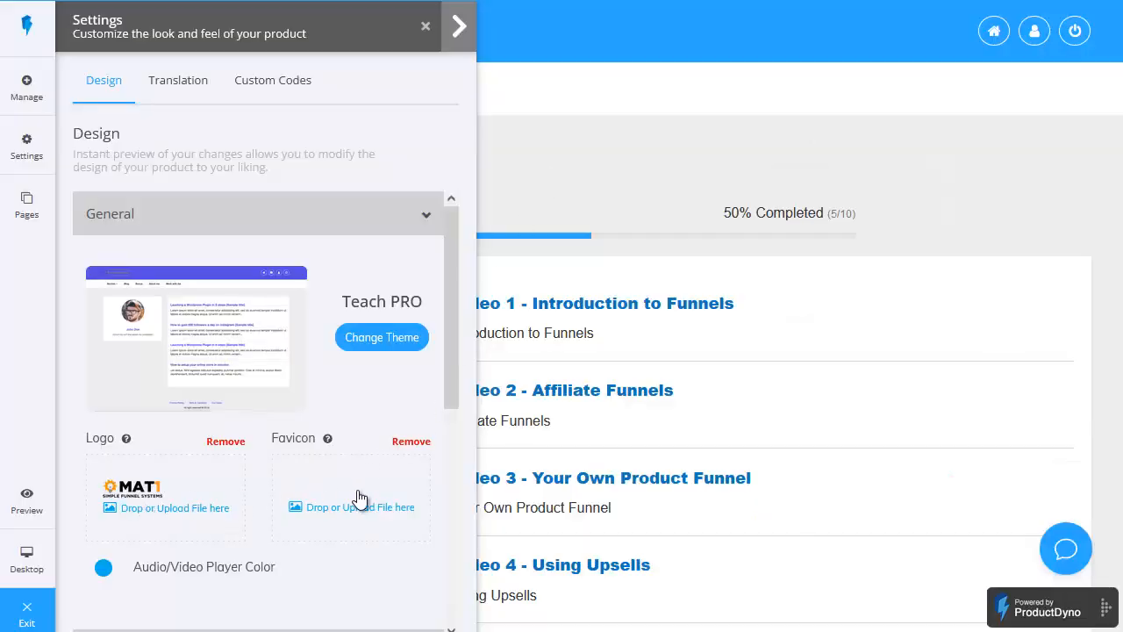
click(422, 217)
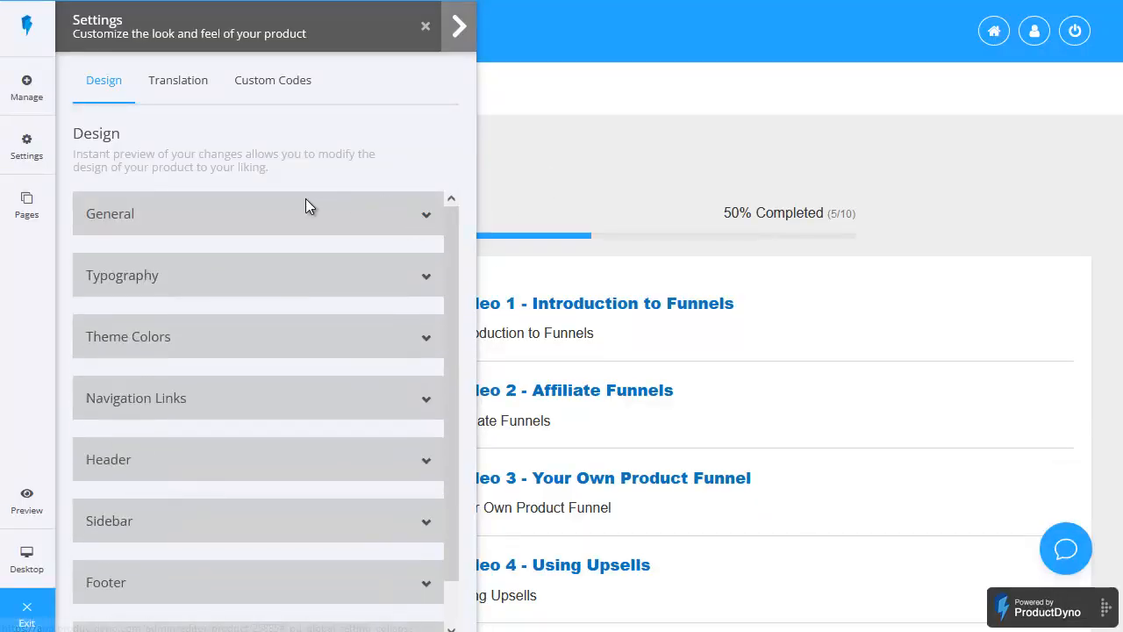
- Examine the product's theme color options and its translation and custom code settings
click(256, 341)
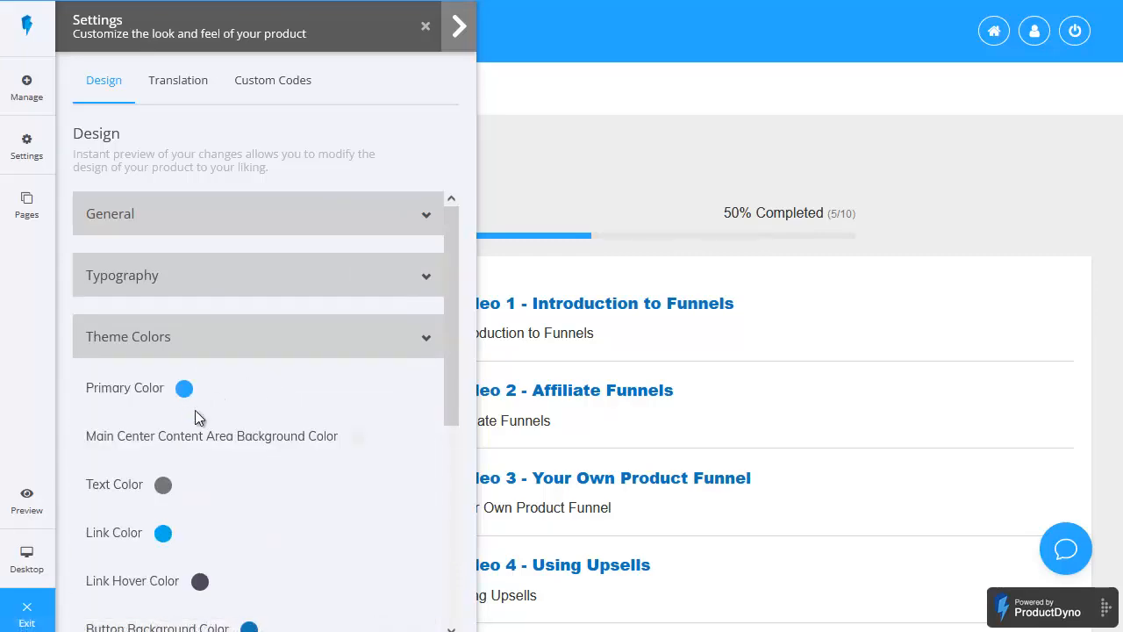
scroll(226, 456, down, 2)
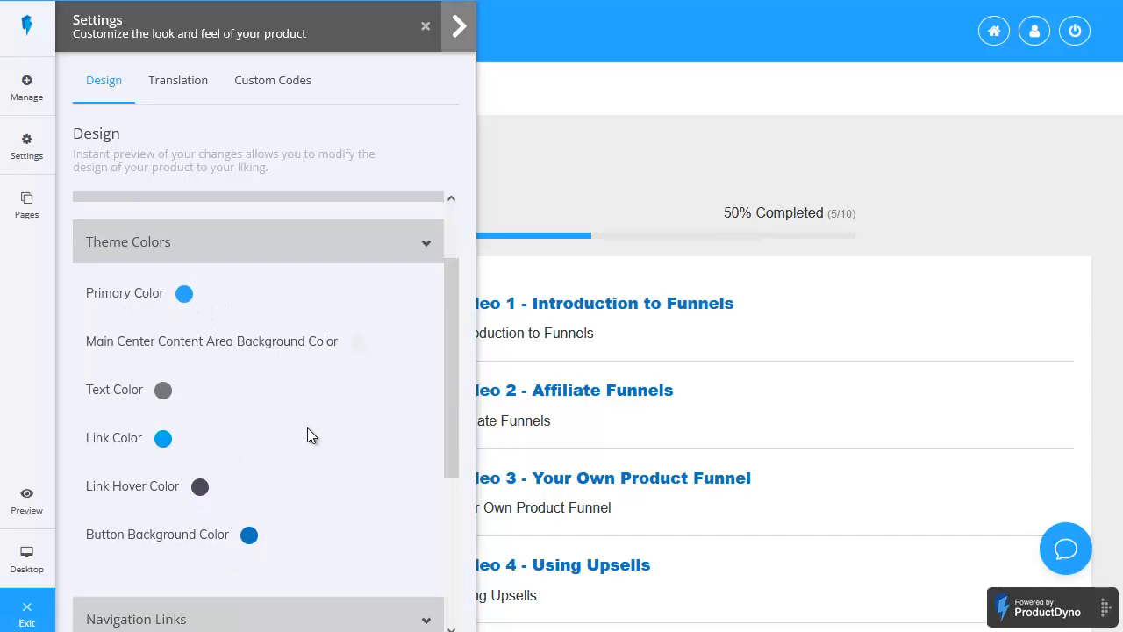
scroll(316, 430, up, 2)
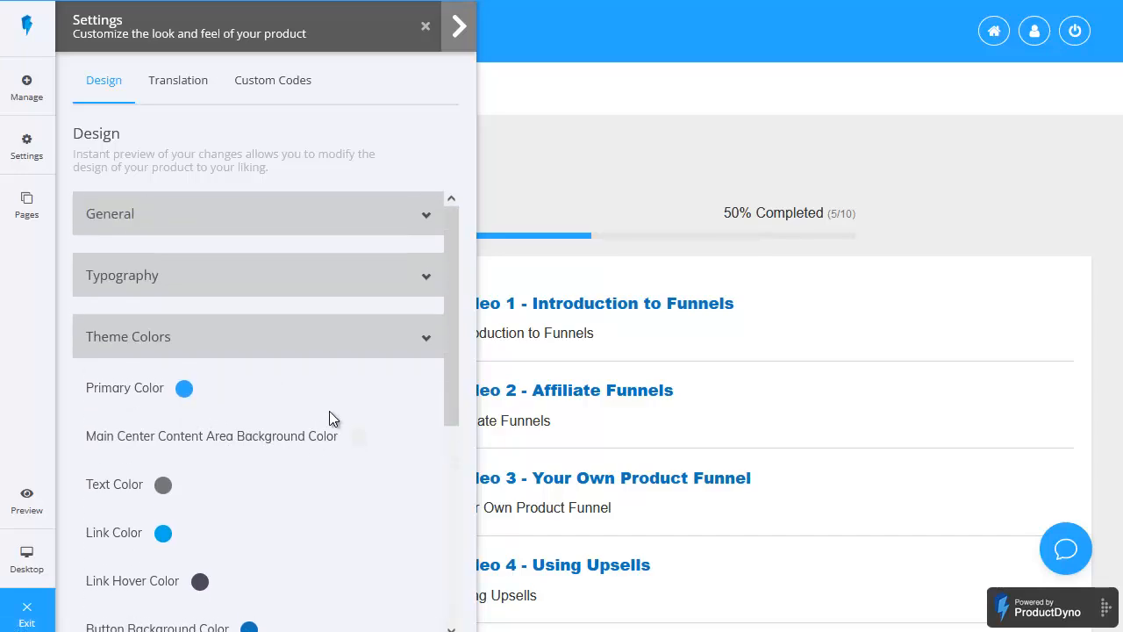
click(421, 343)
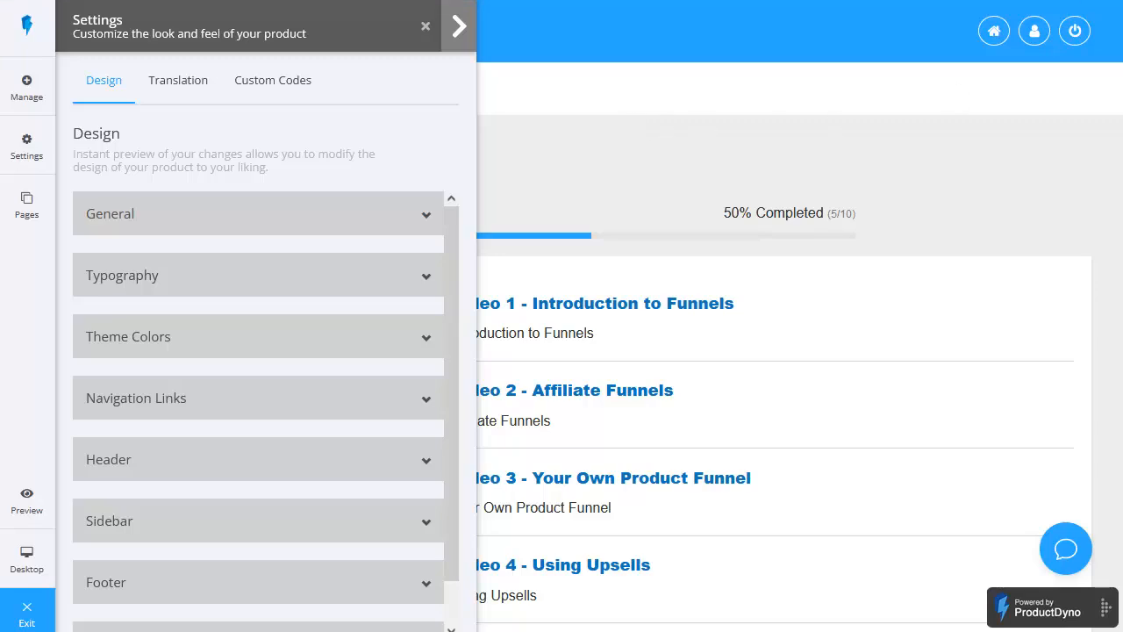
click(170, 88)
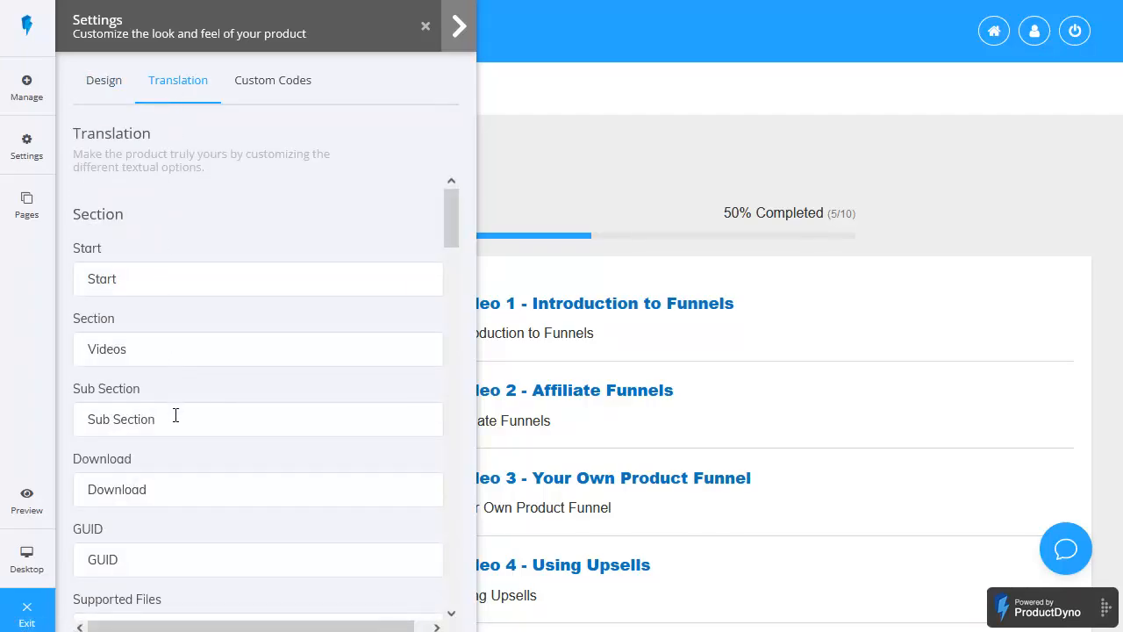
click(266, 85)
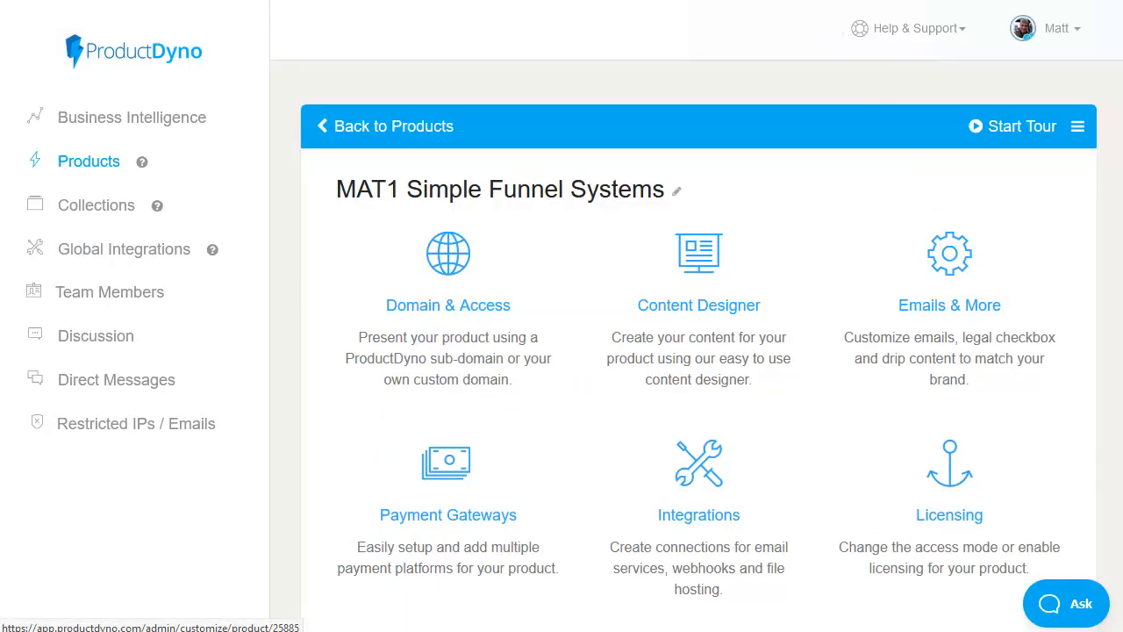
- Review the product's welcome email template and legal checkbox option, and return to the product's management page
click(950, 306)
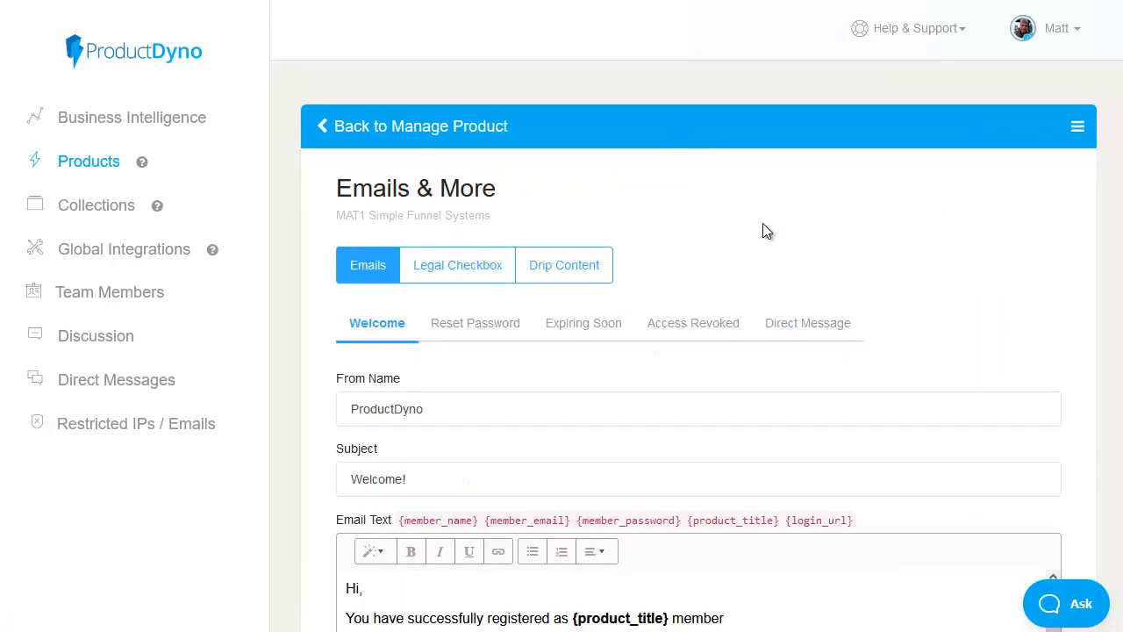
scroll(876, 233, down, 2)
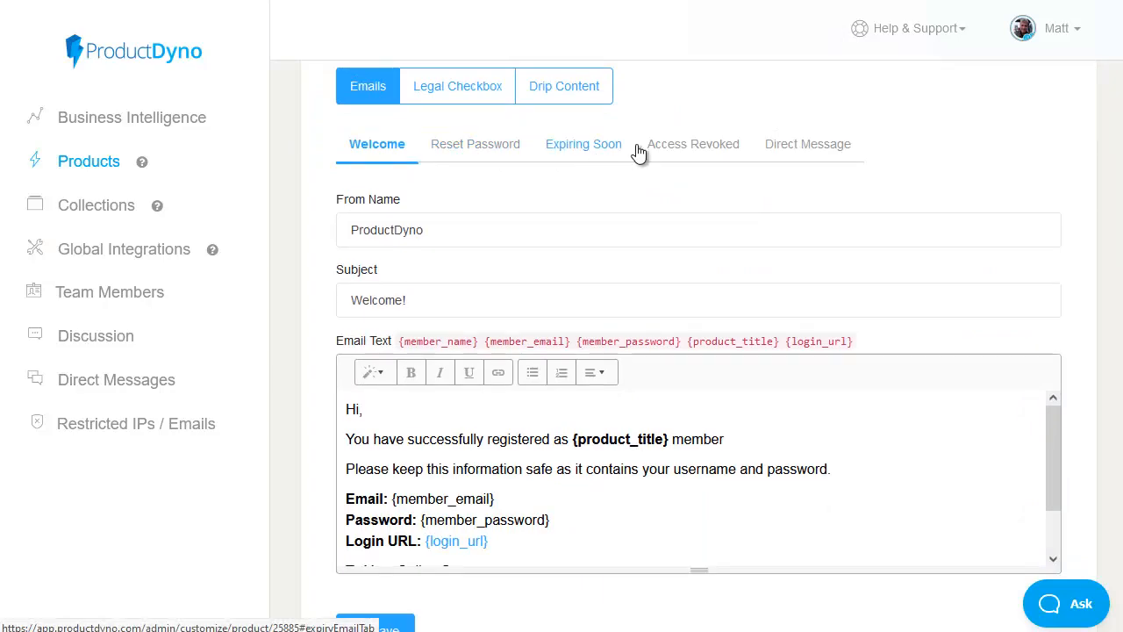
scroll(660, 151, up, 2)
click(471, 271)
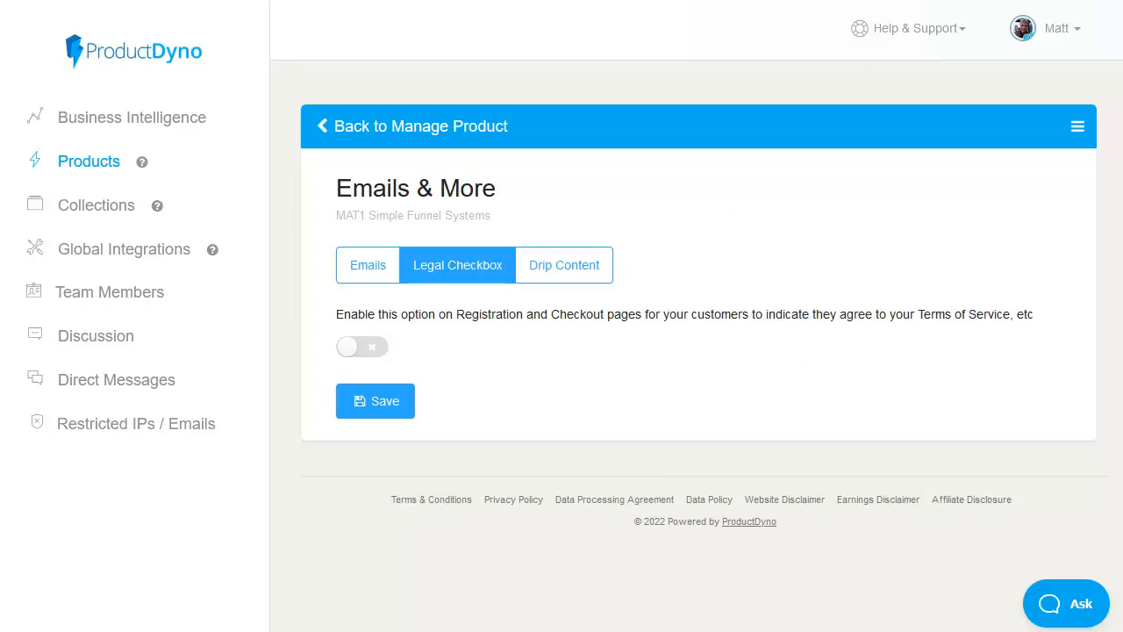
key(alt+Left)
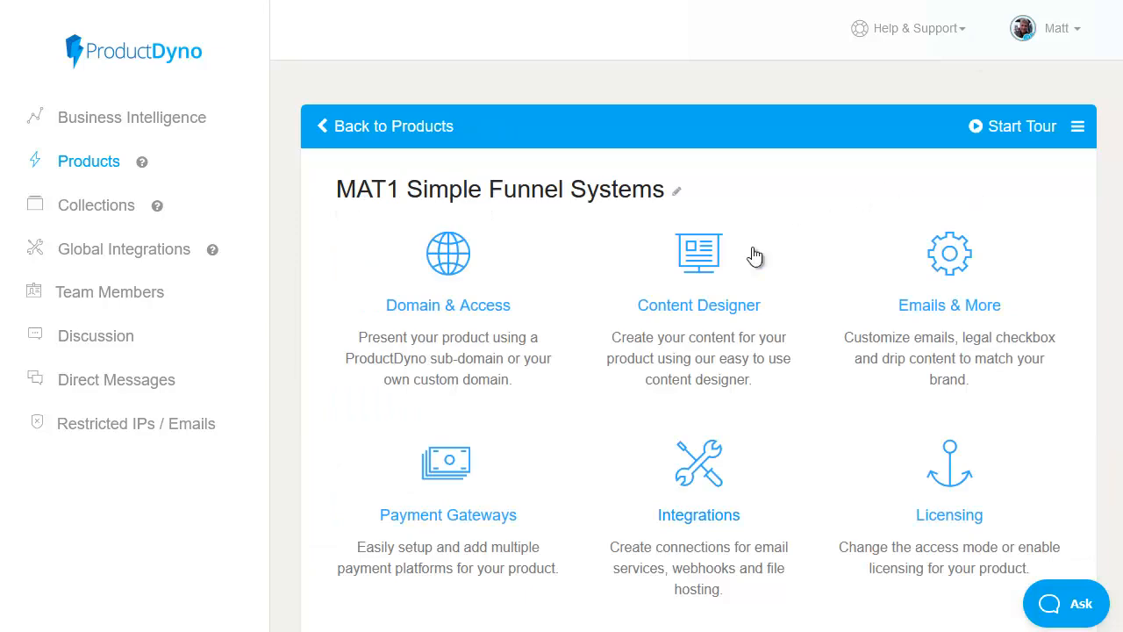
click(487, 521)
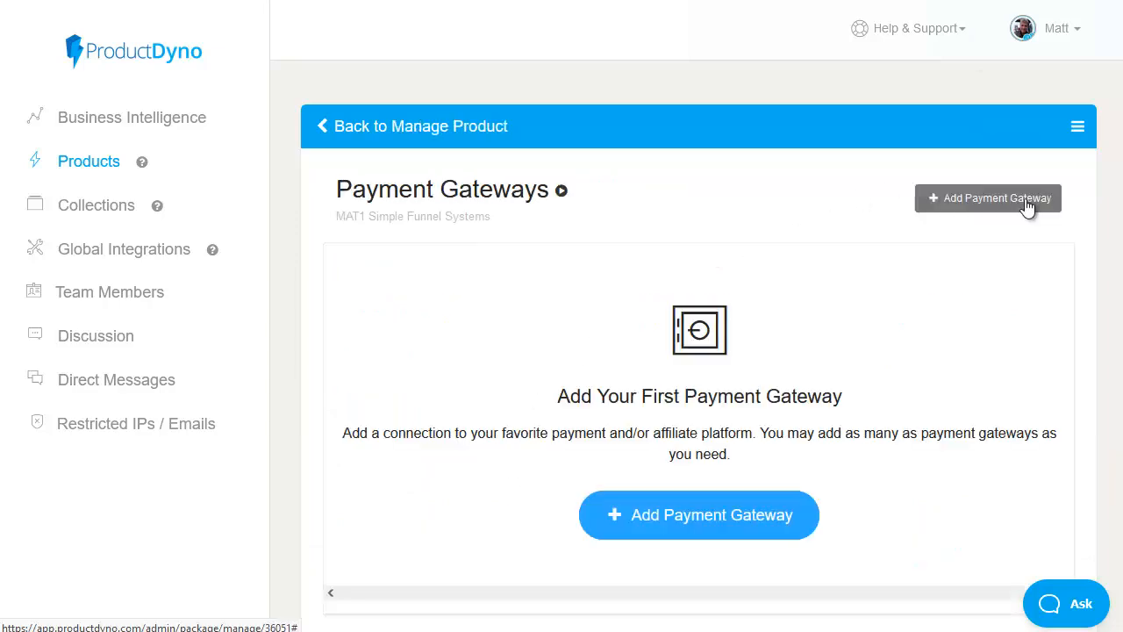
click(1026, 198)
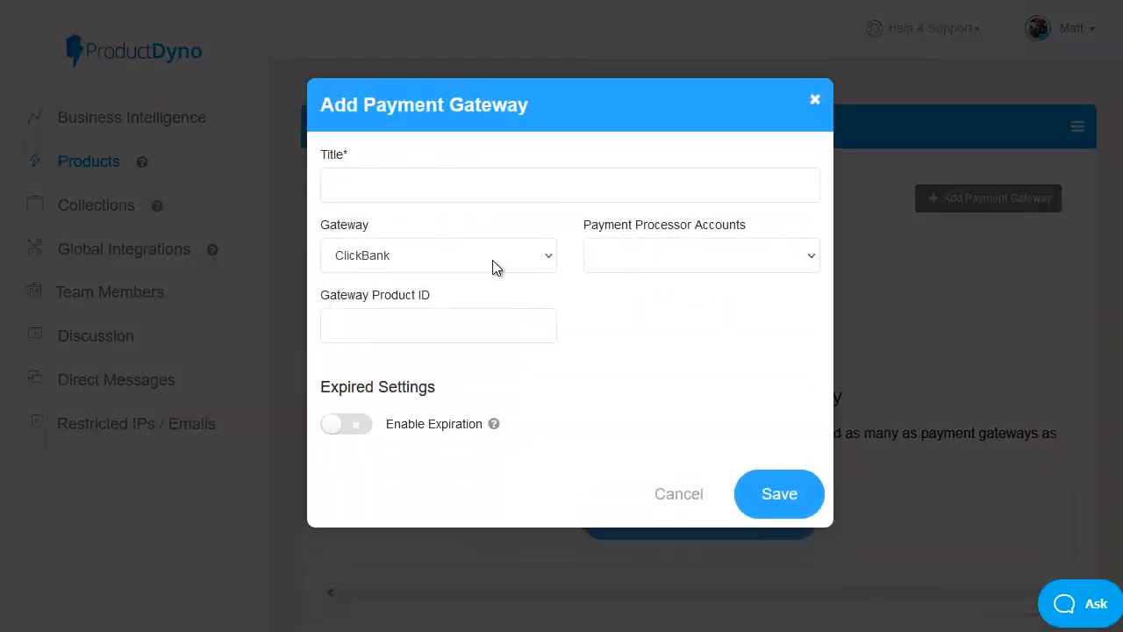
click(496, 265)
mouse_move(549, 324)
mouse_down()
mouse_move(551, 369)
mouse_move(554, 313)
mouse_move(557, 344)
mouse_up()
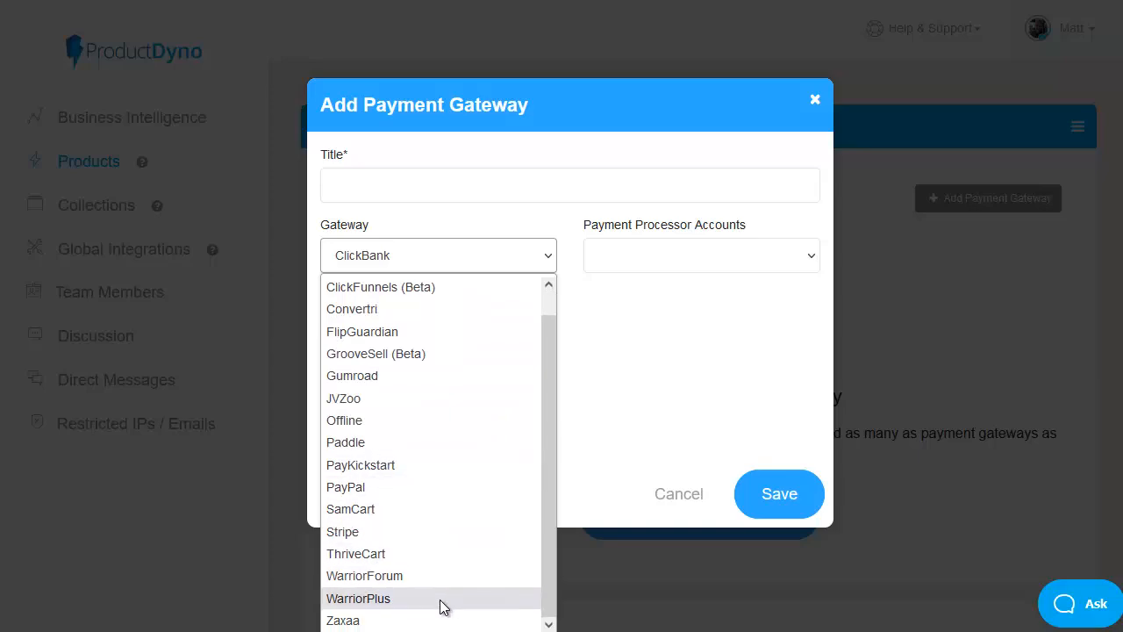
click(438, 533)
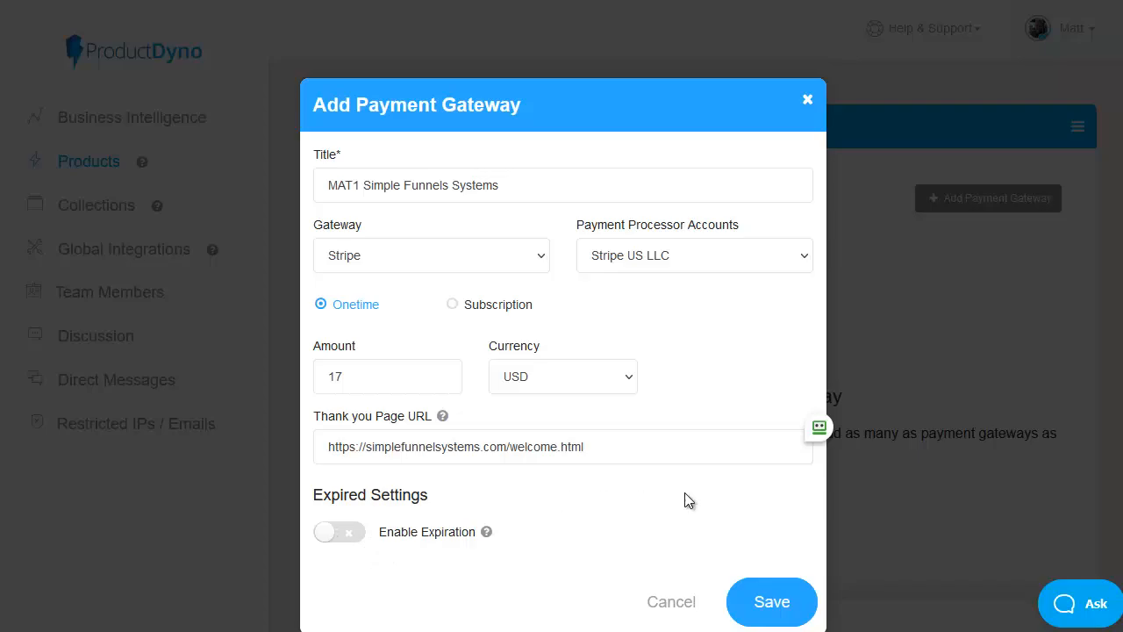
click(767, 604)
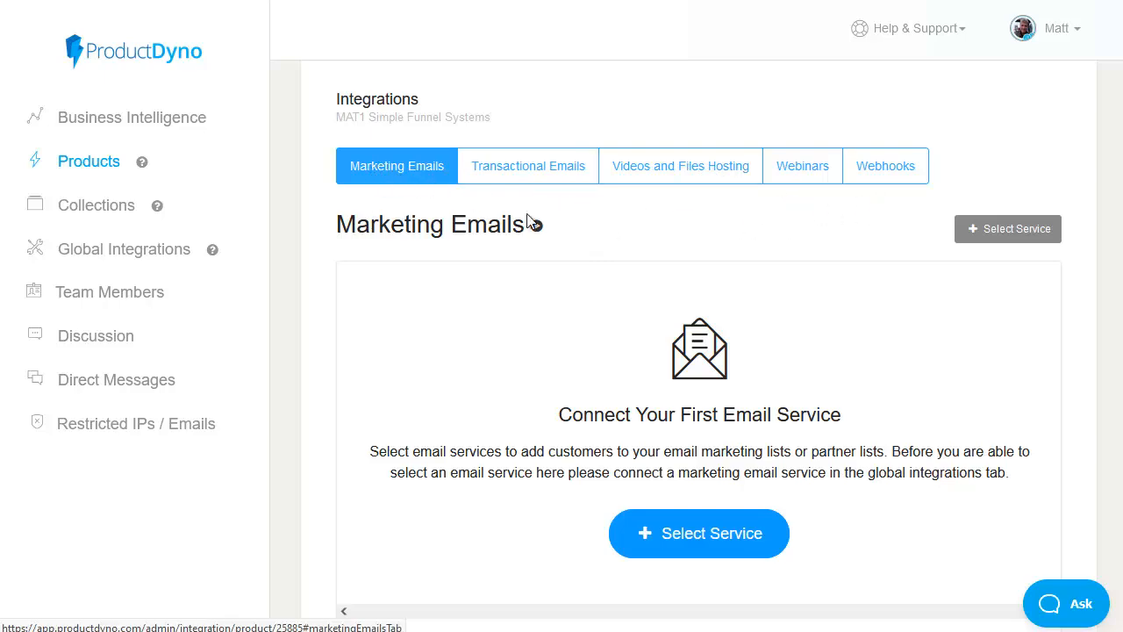
- Connect the product to the existing marketing email service account, using the IMIntro list and no tags
click(703, 540)
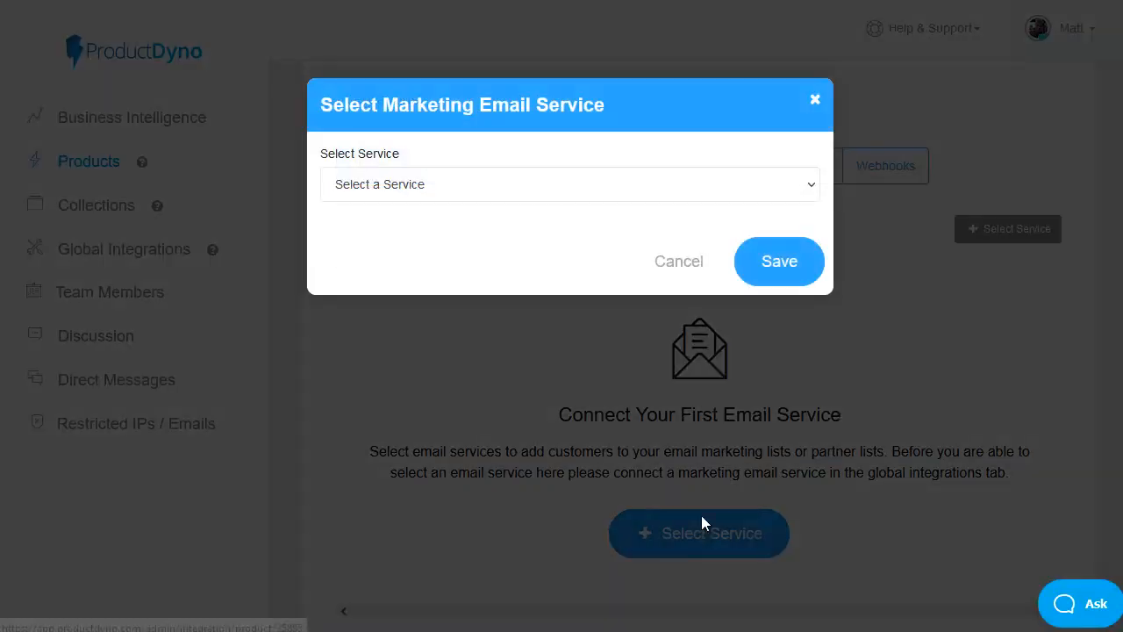
click(515, 186)
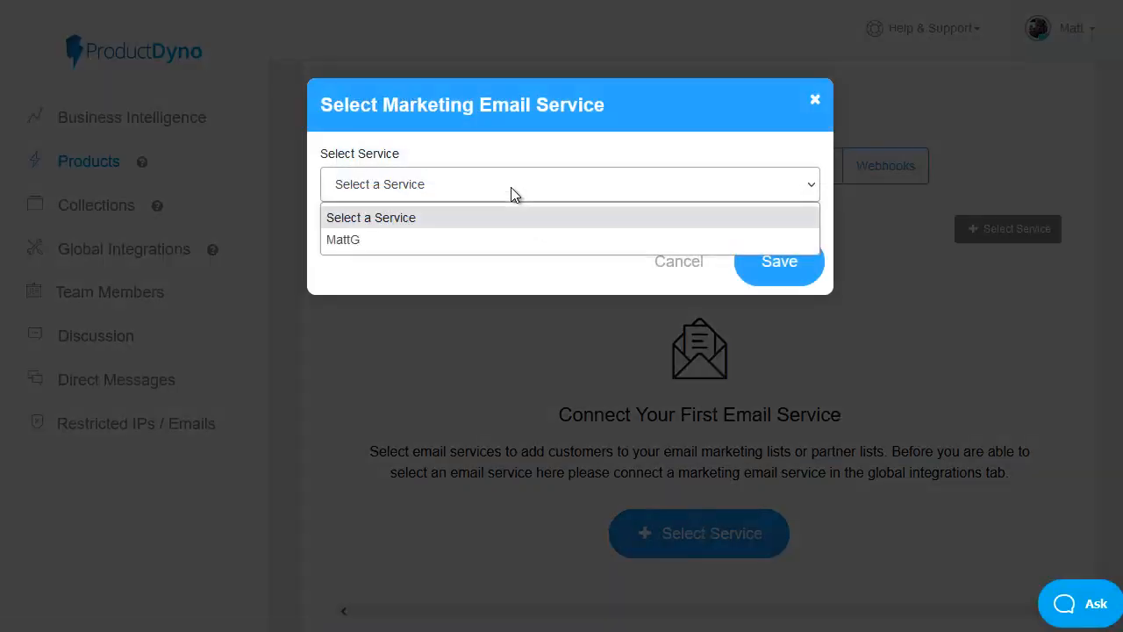
click(419, 244)
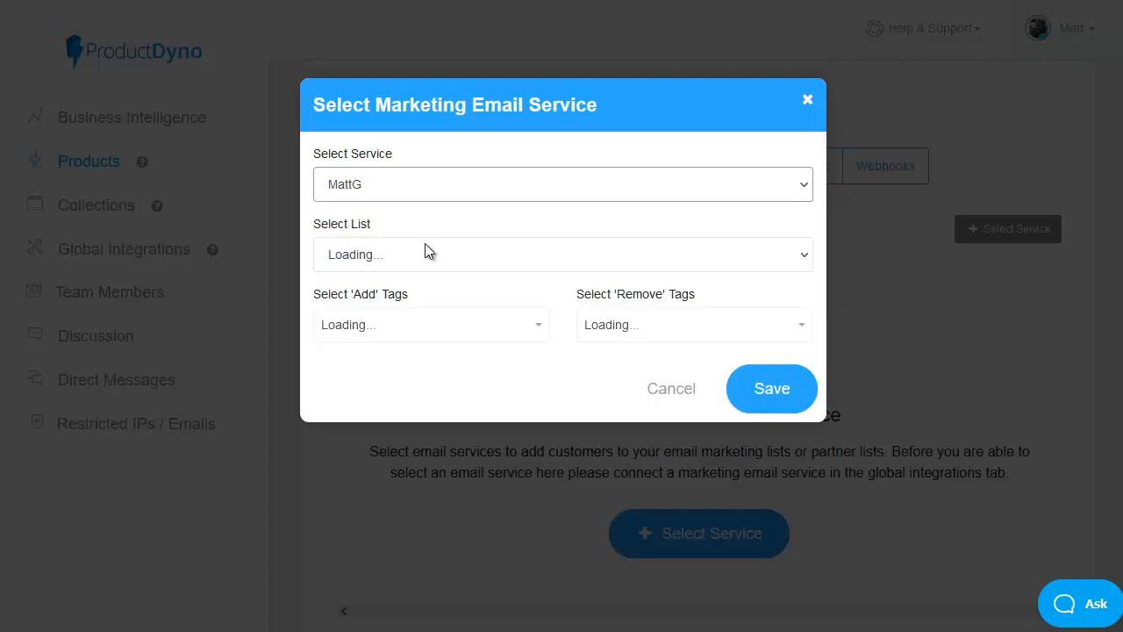
click(404, 258)
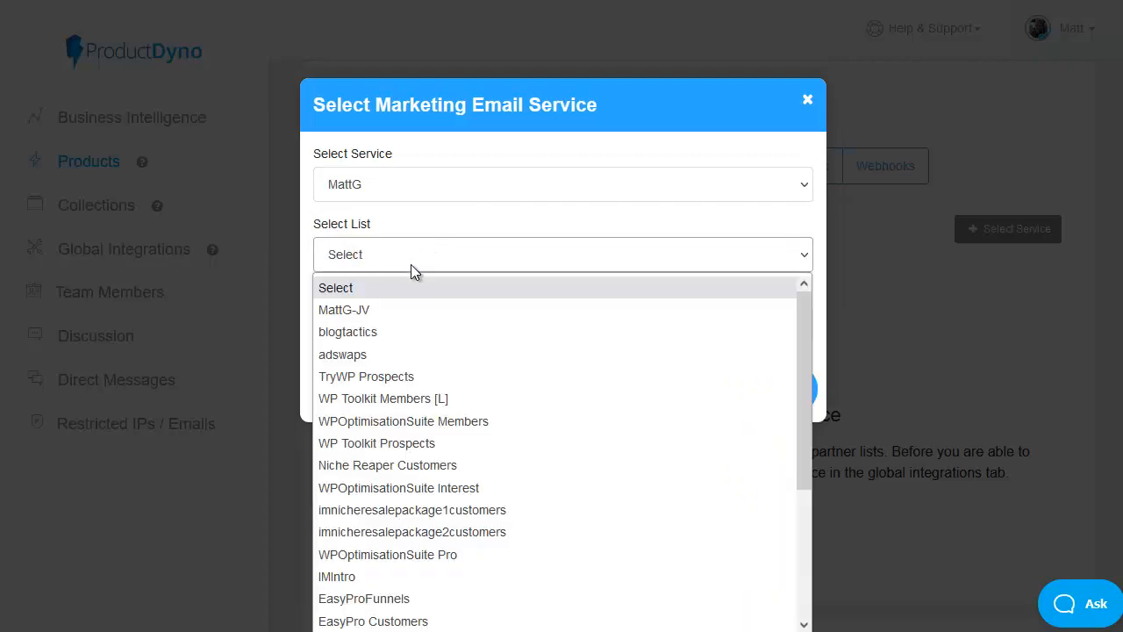
click(399, 576)
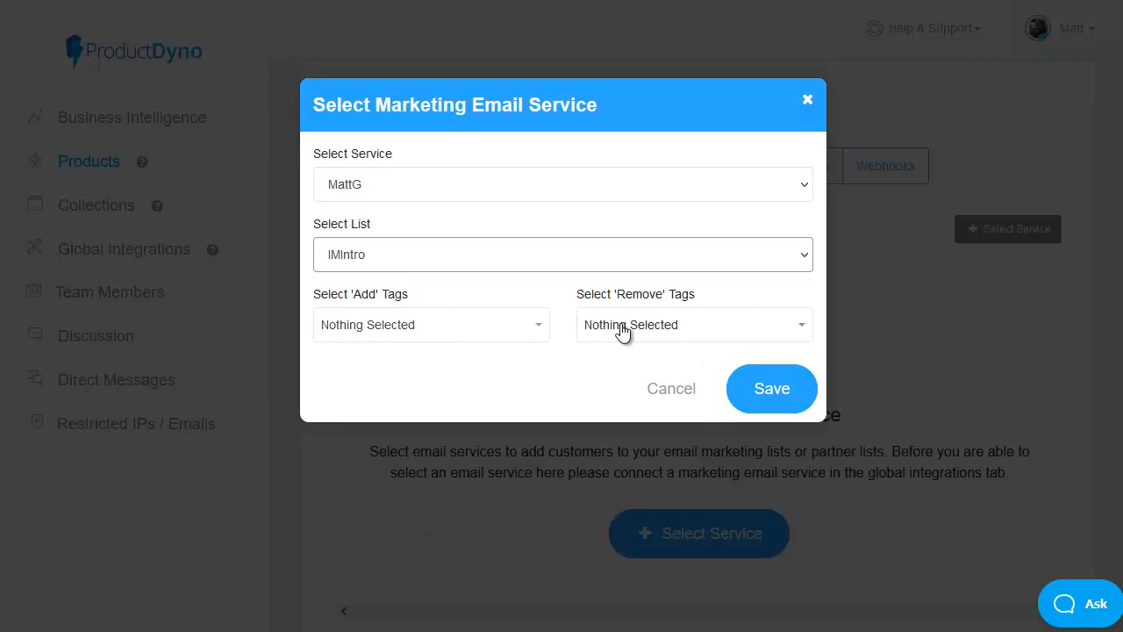
click(780, 395)
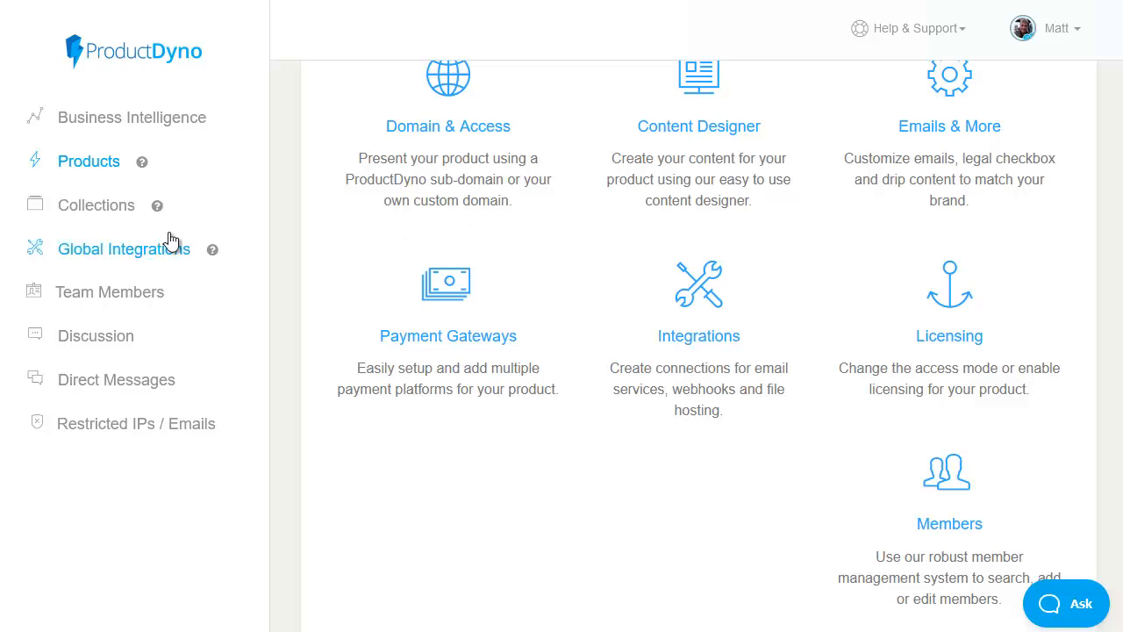
- Open the MAT1 collection in the Content Designer
click(103, 209)
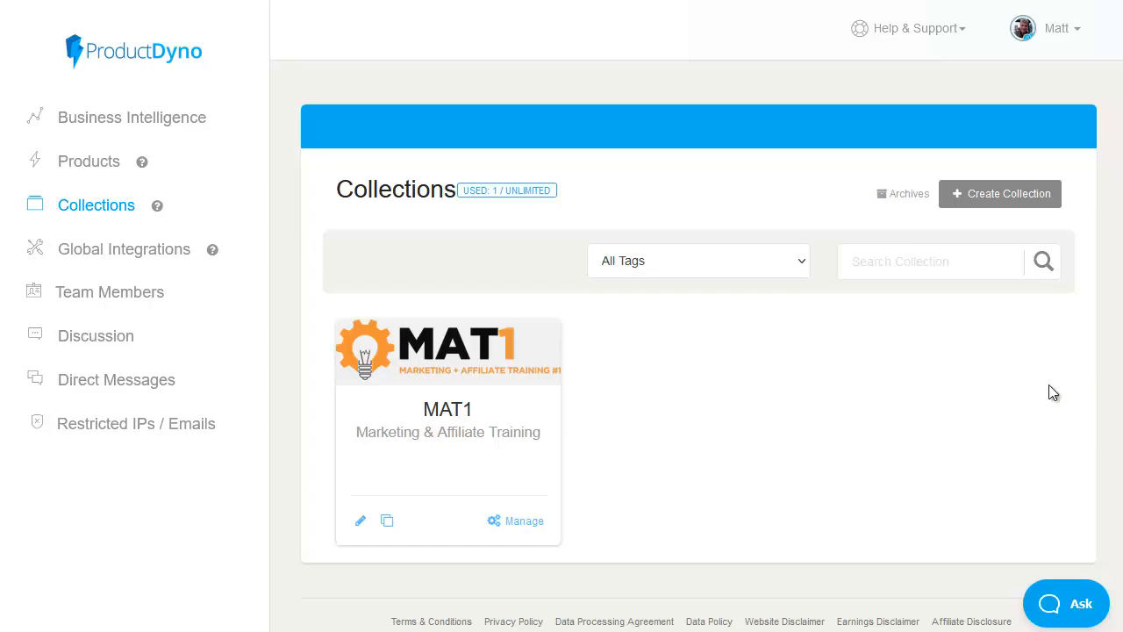
click(524, 521)
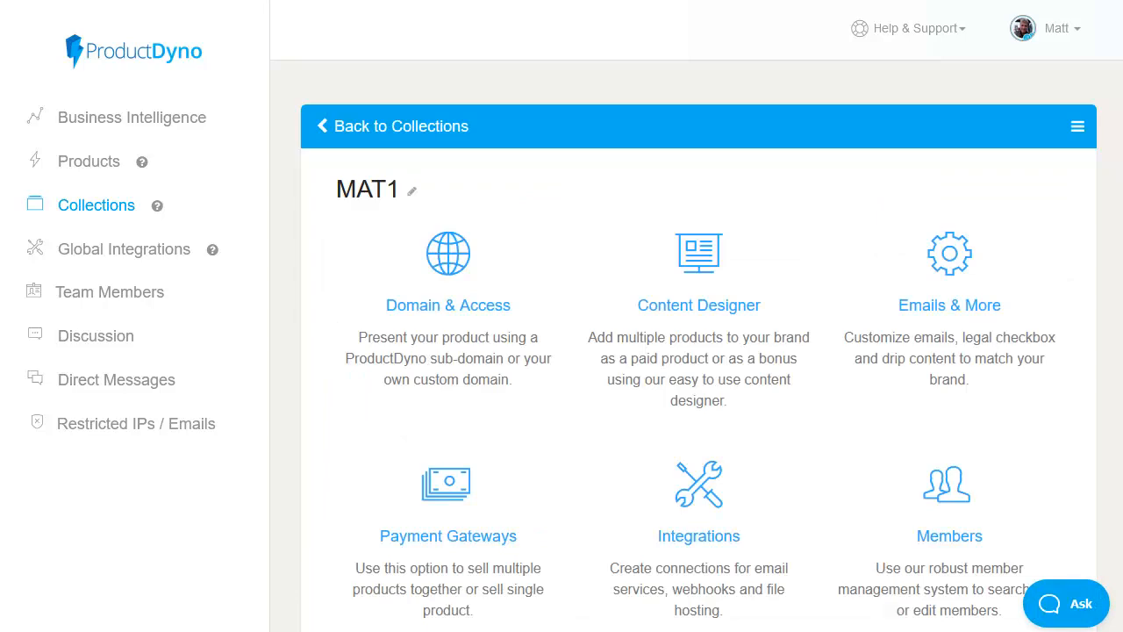
click(734, 314)
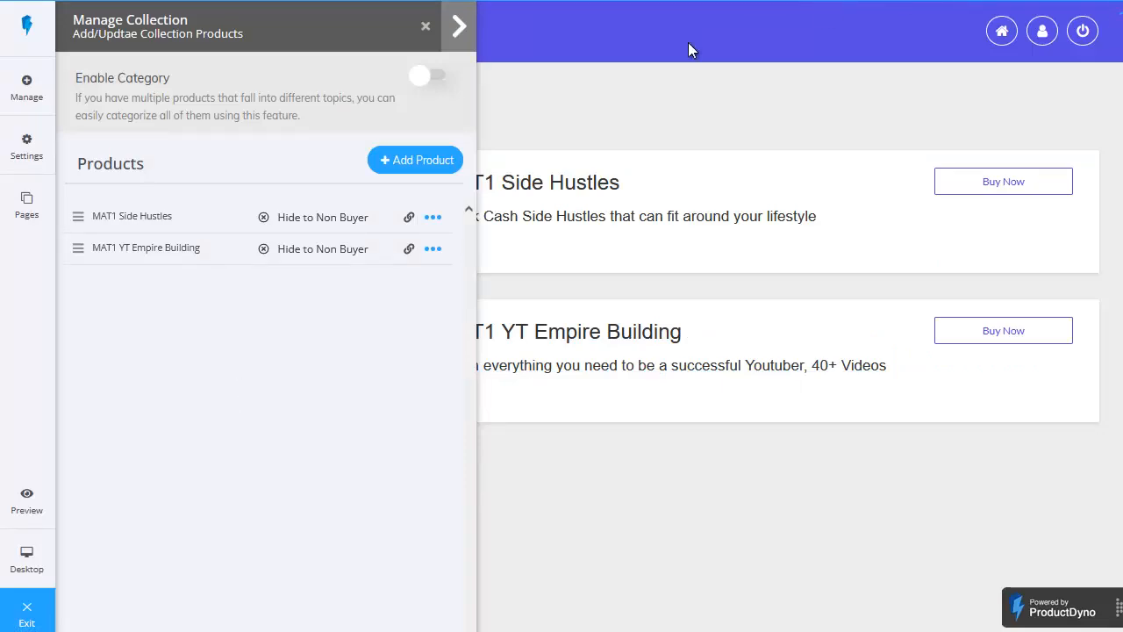
click(409, 160)
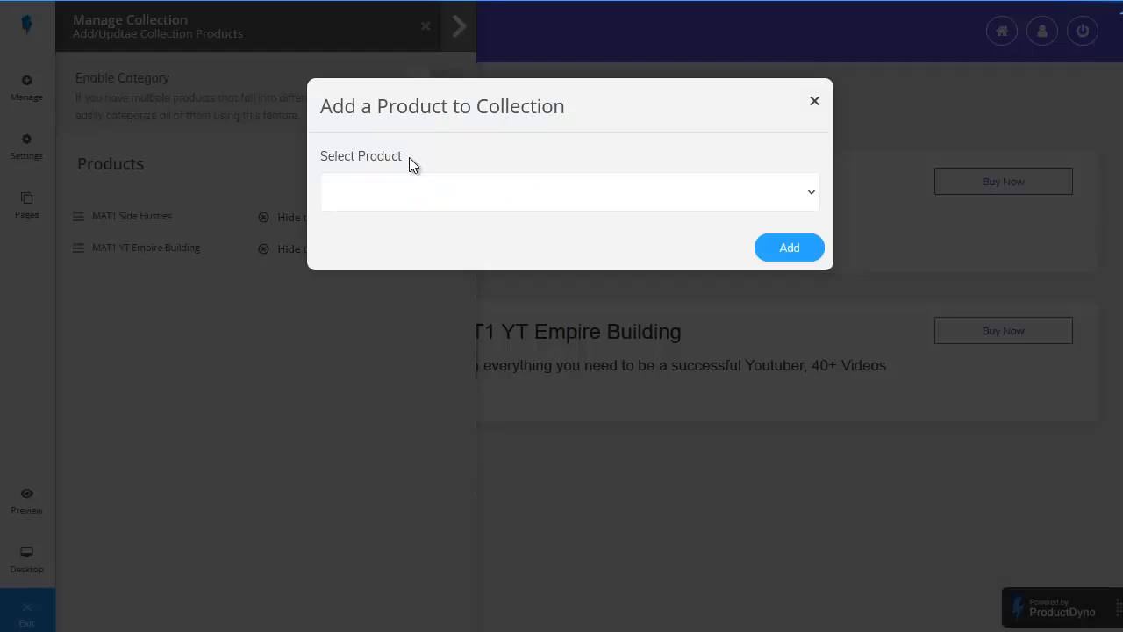
click(414, 193)
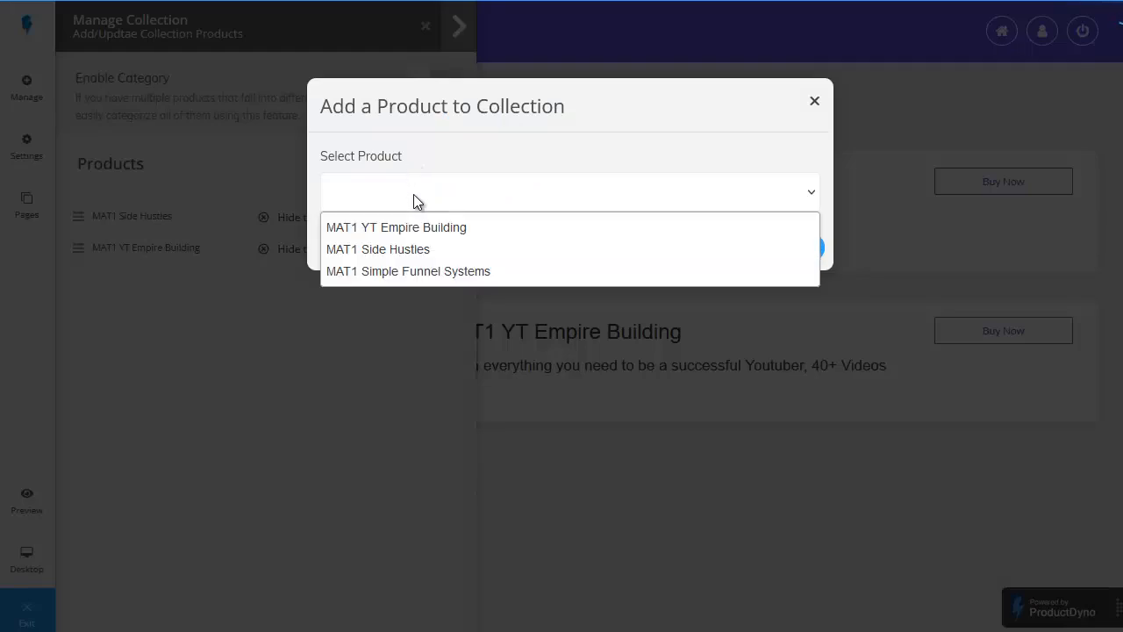
click(450, 272)
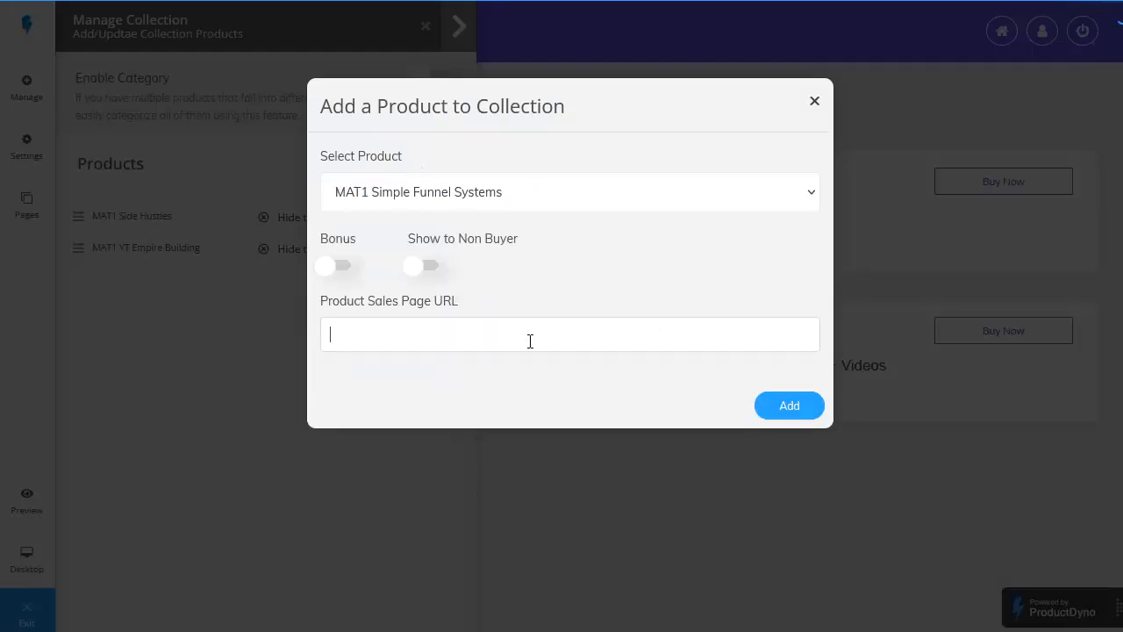
text(https://simplefunnelsystems.com/)
click(616, 305)
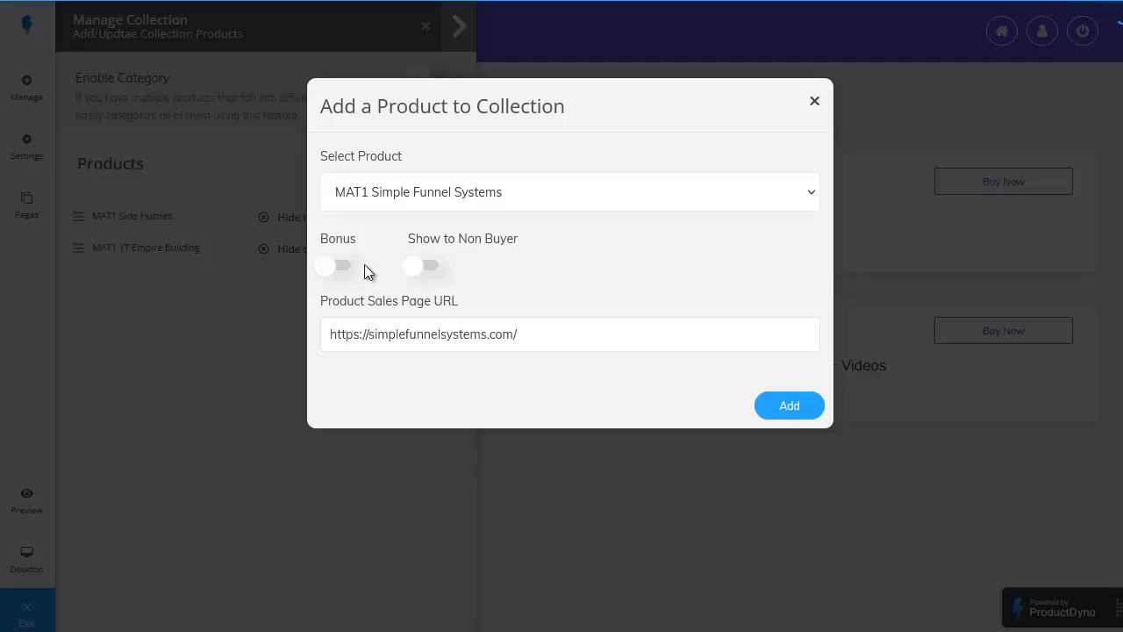
click(430, 269)
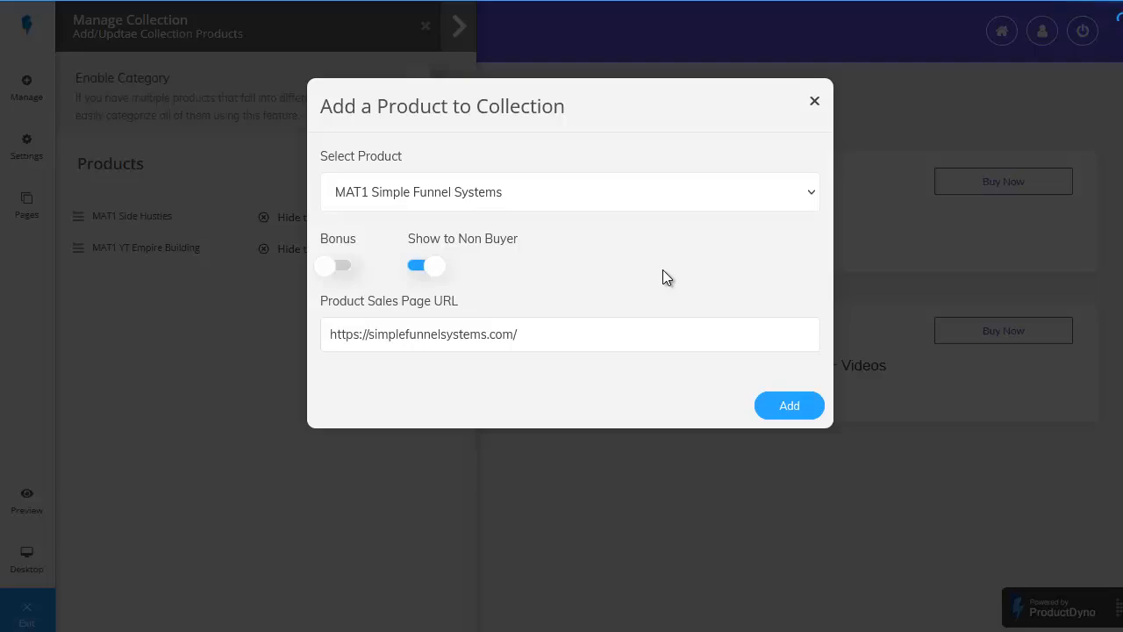
click(792, 410)
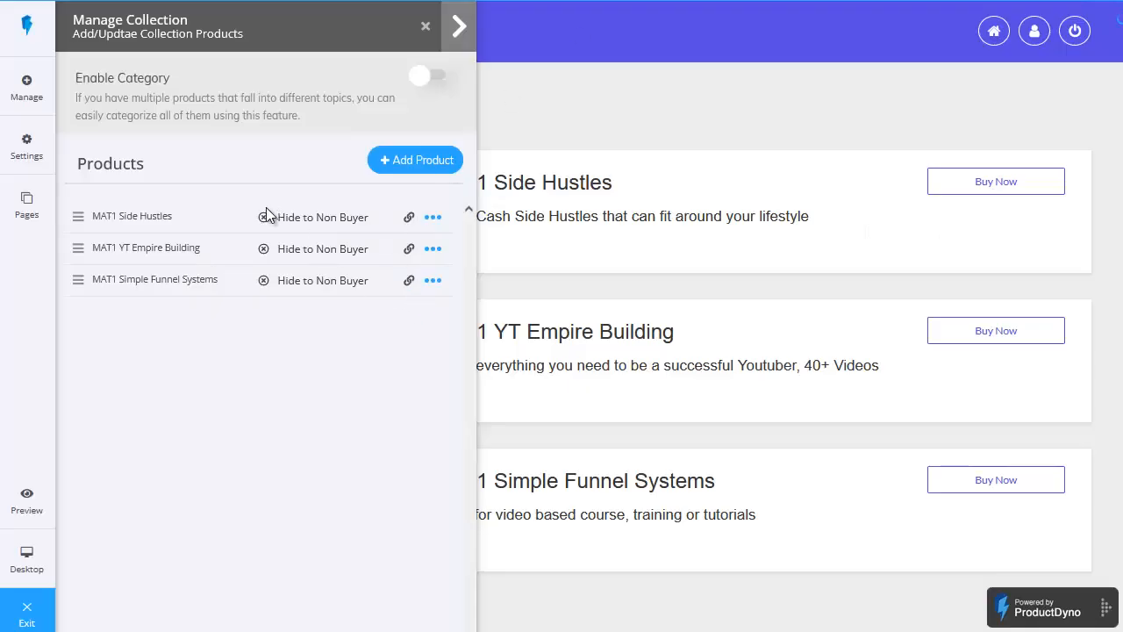
click(425, 27)
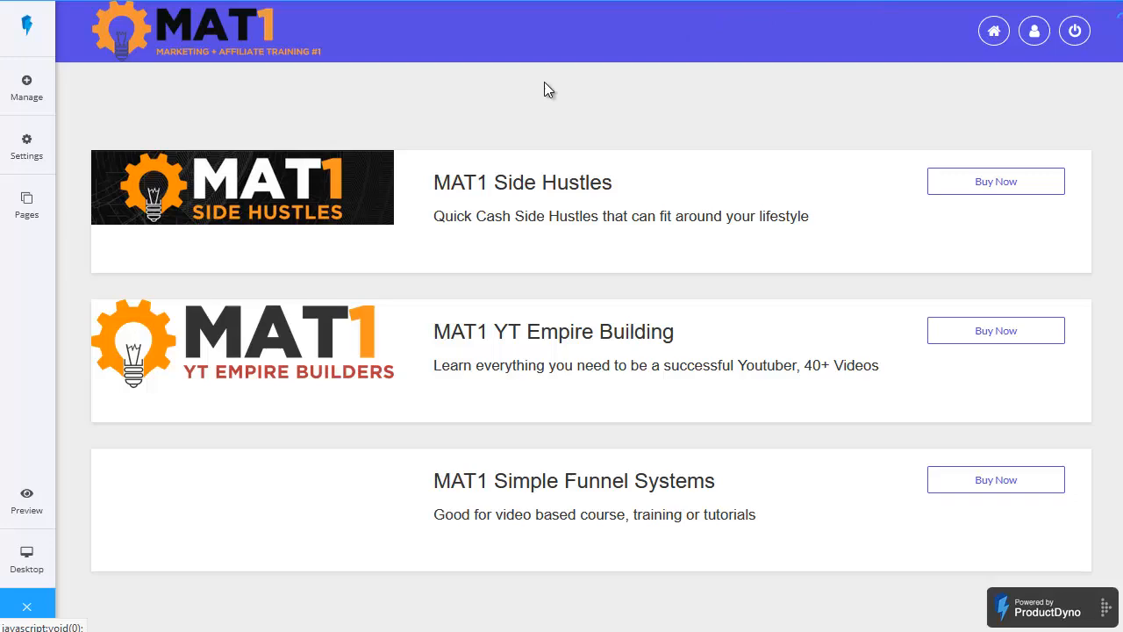